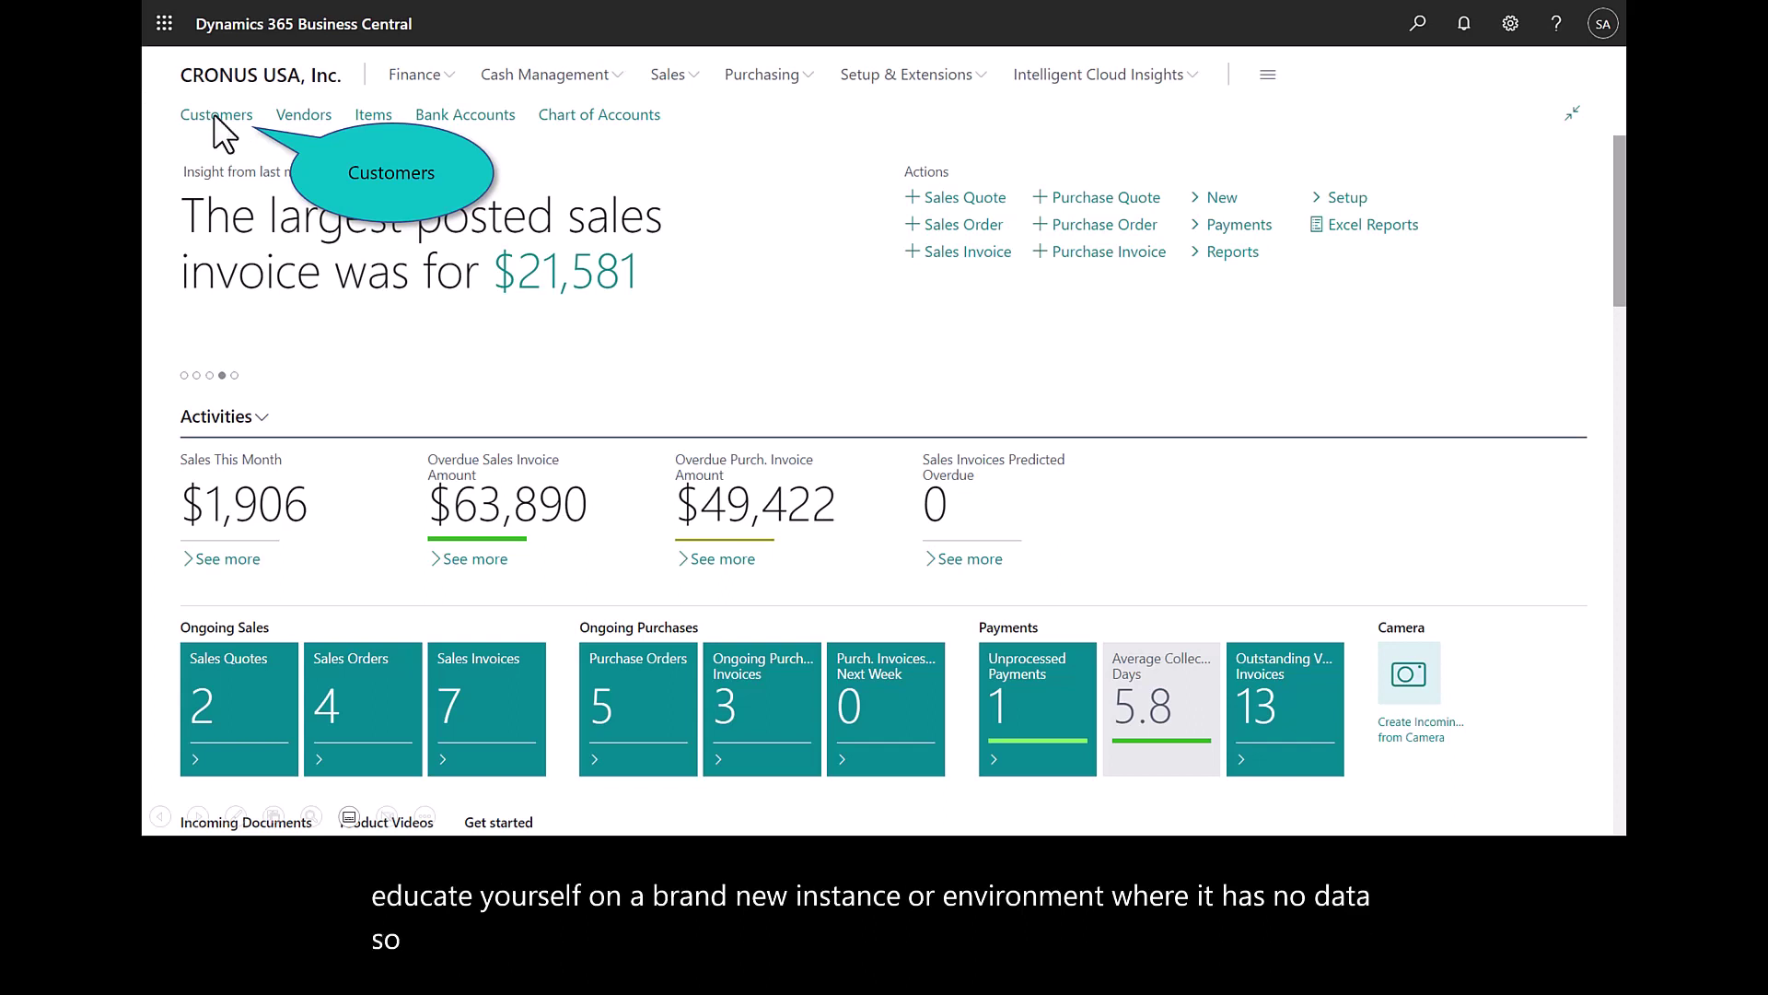
# Show Business Central's sample CRONUS USA, Inc. customer list from the Role Center.
pyautogui.click(219, 116)
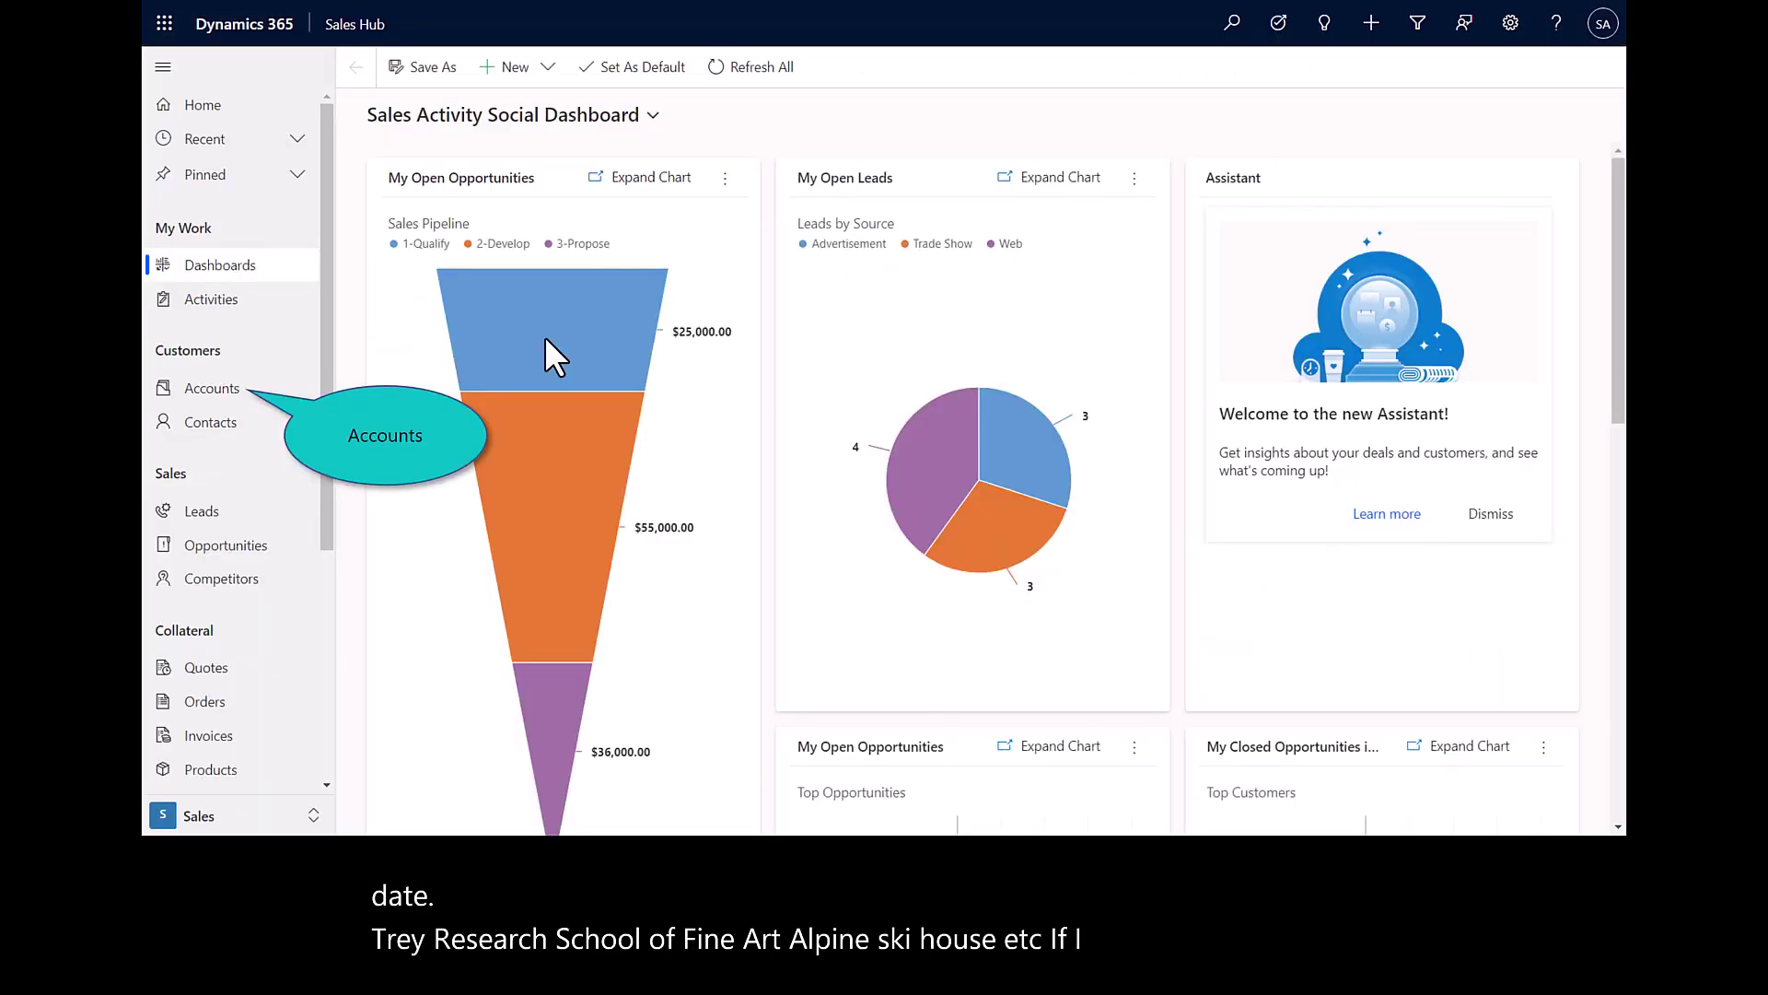
# Remove the Sales sample data through Data Management, then confirm Accounts and Quotes are empty.
pyautogui.click(213, 387)
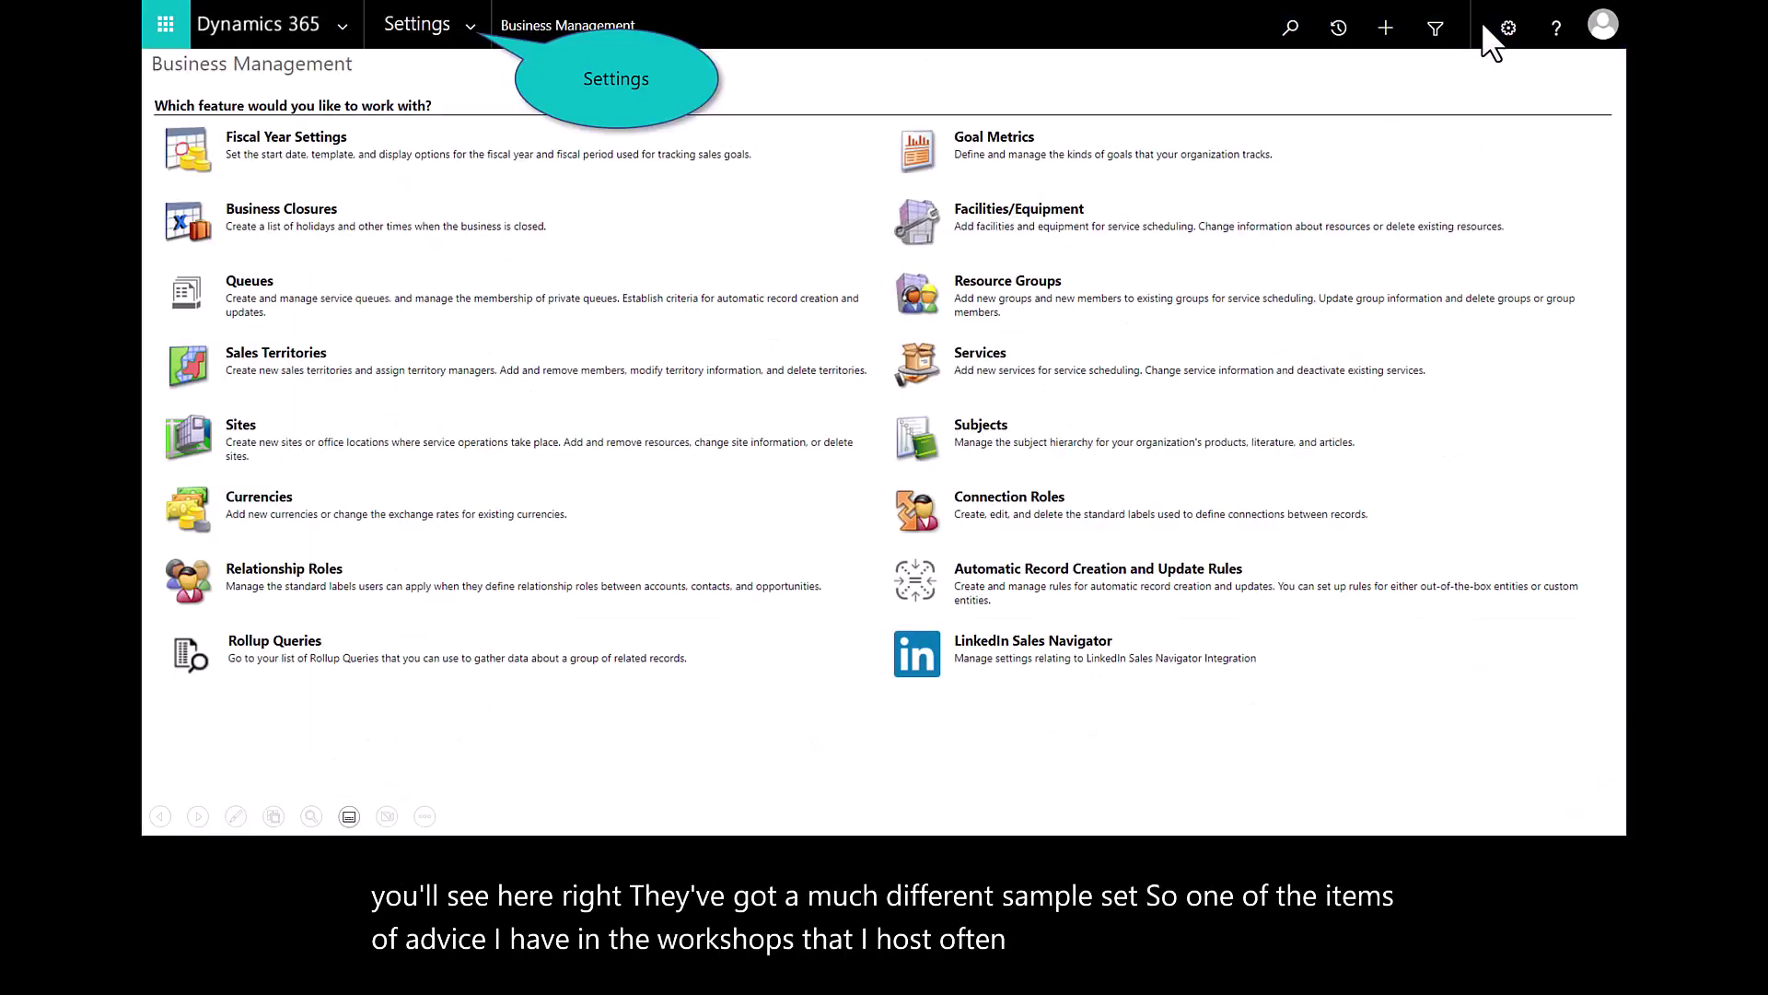
pyautogui.click(471, 27)
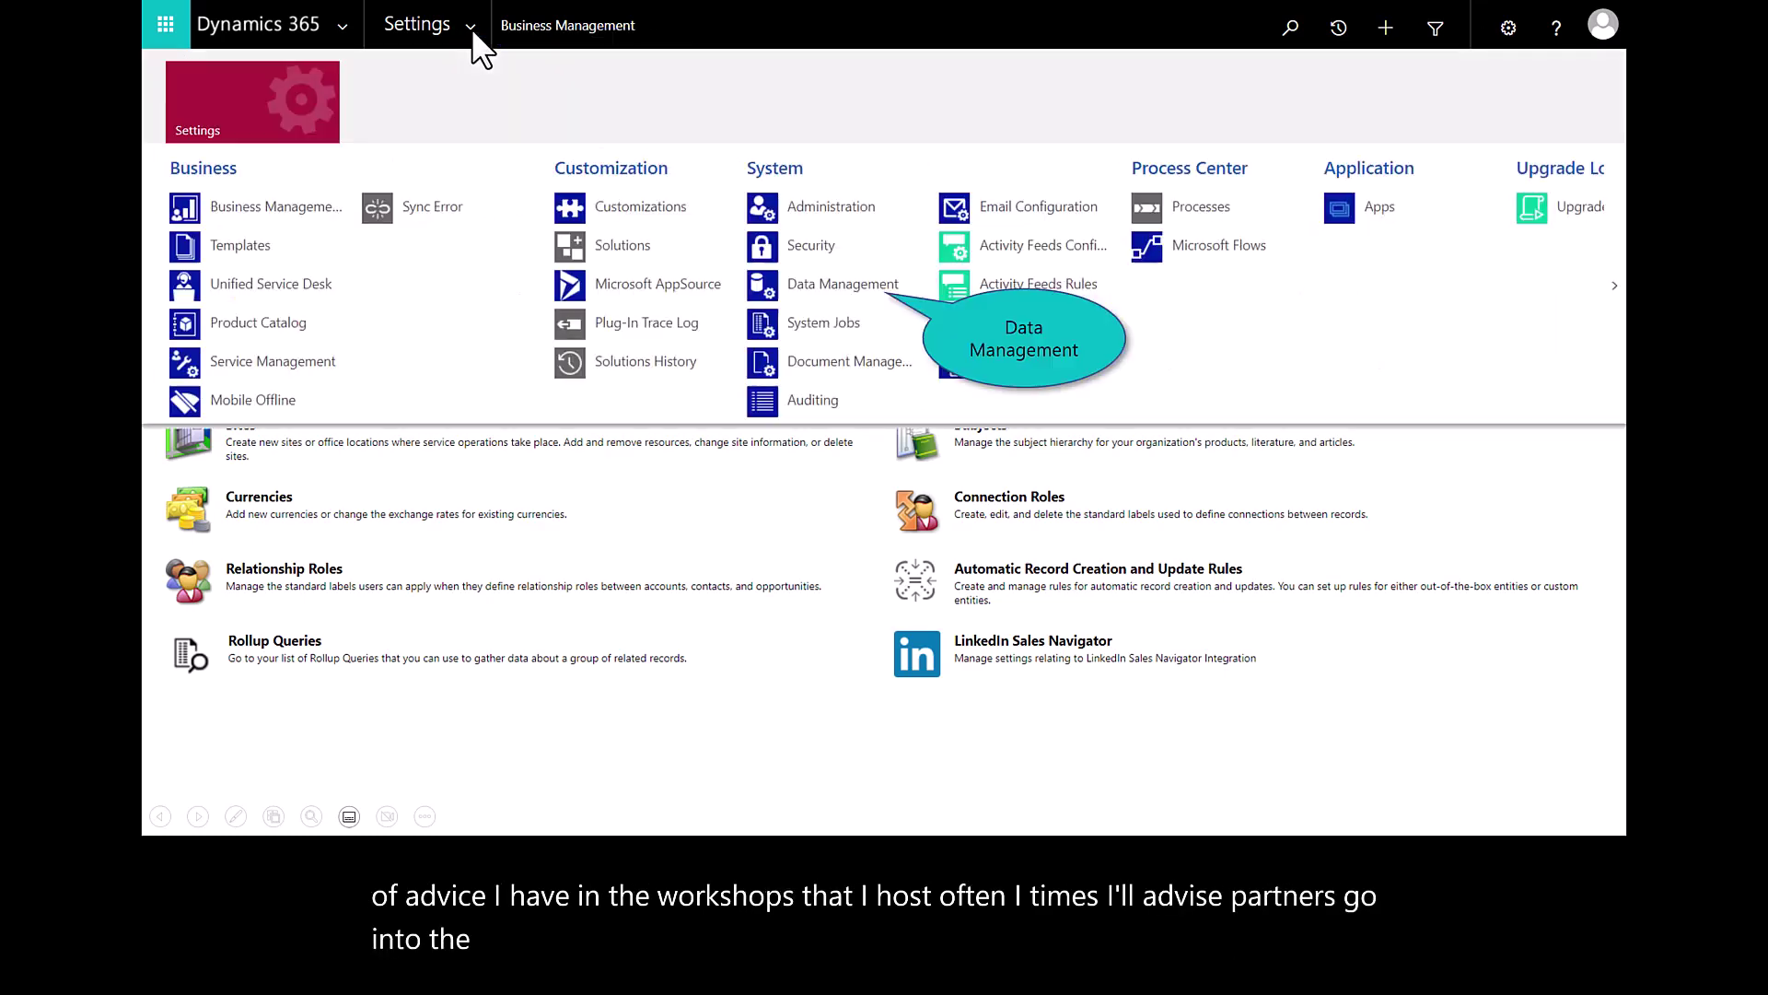
pyautogui.click(807, 293)
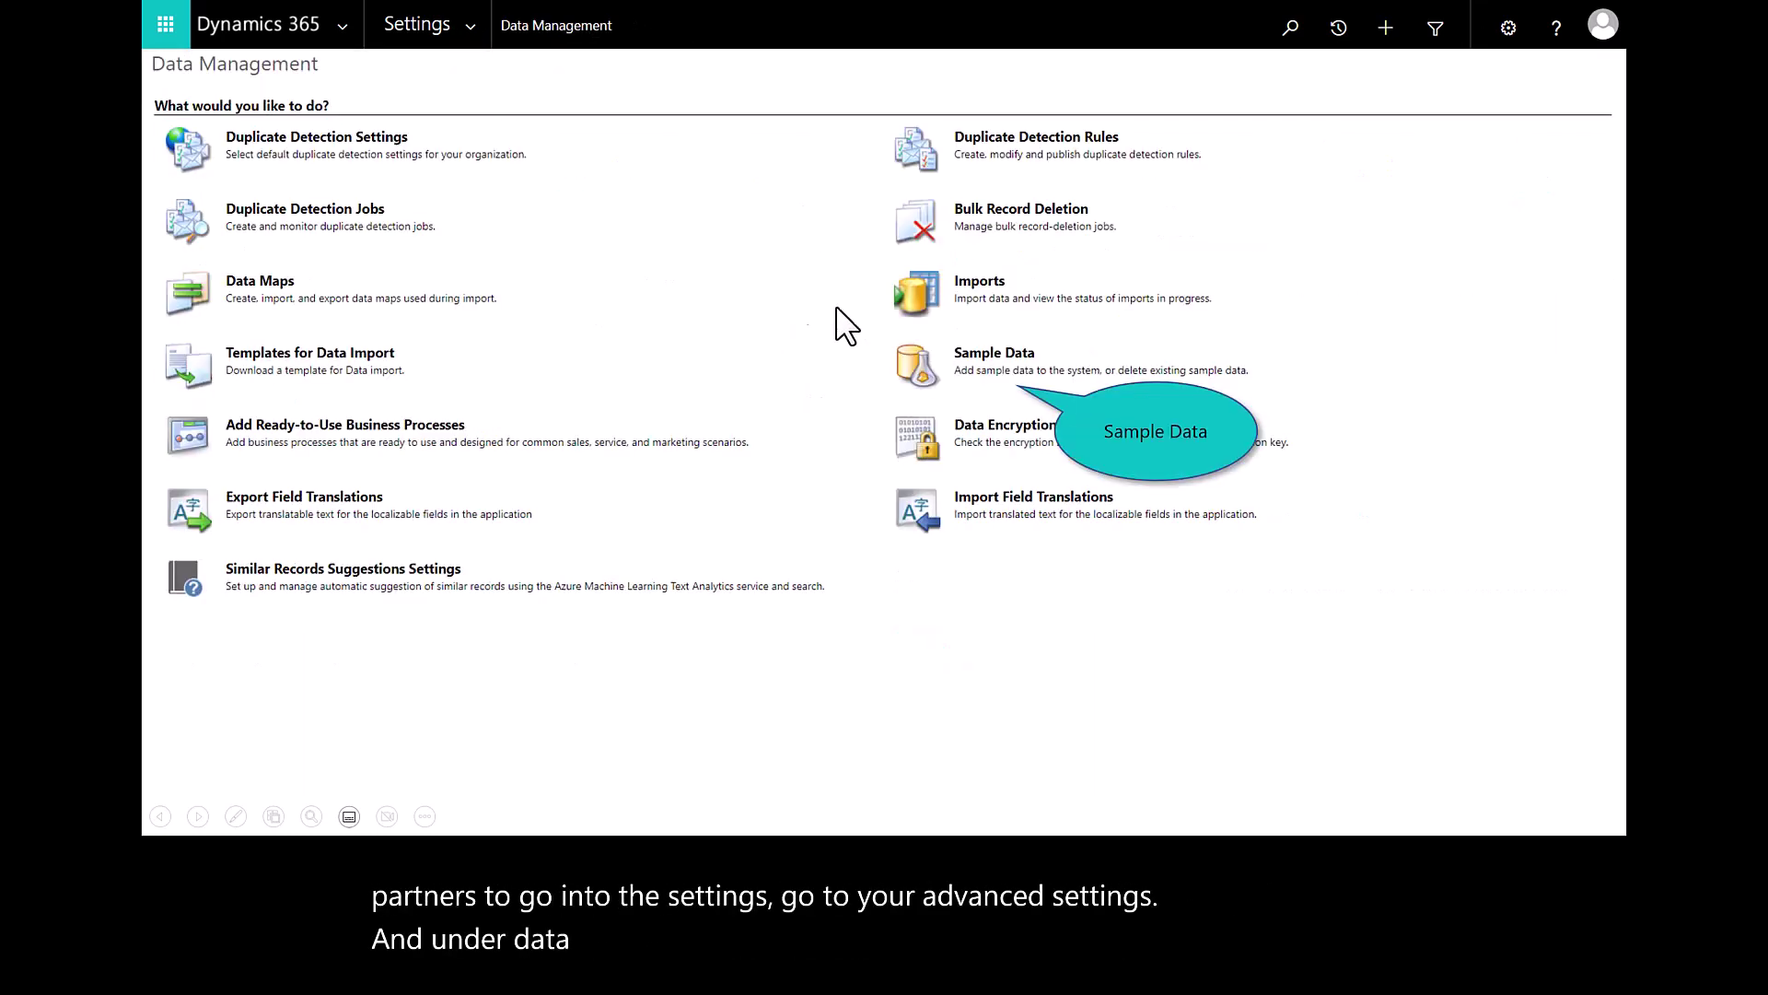
pyautogui.click(968, 373)
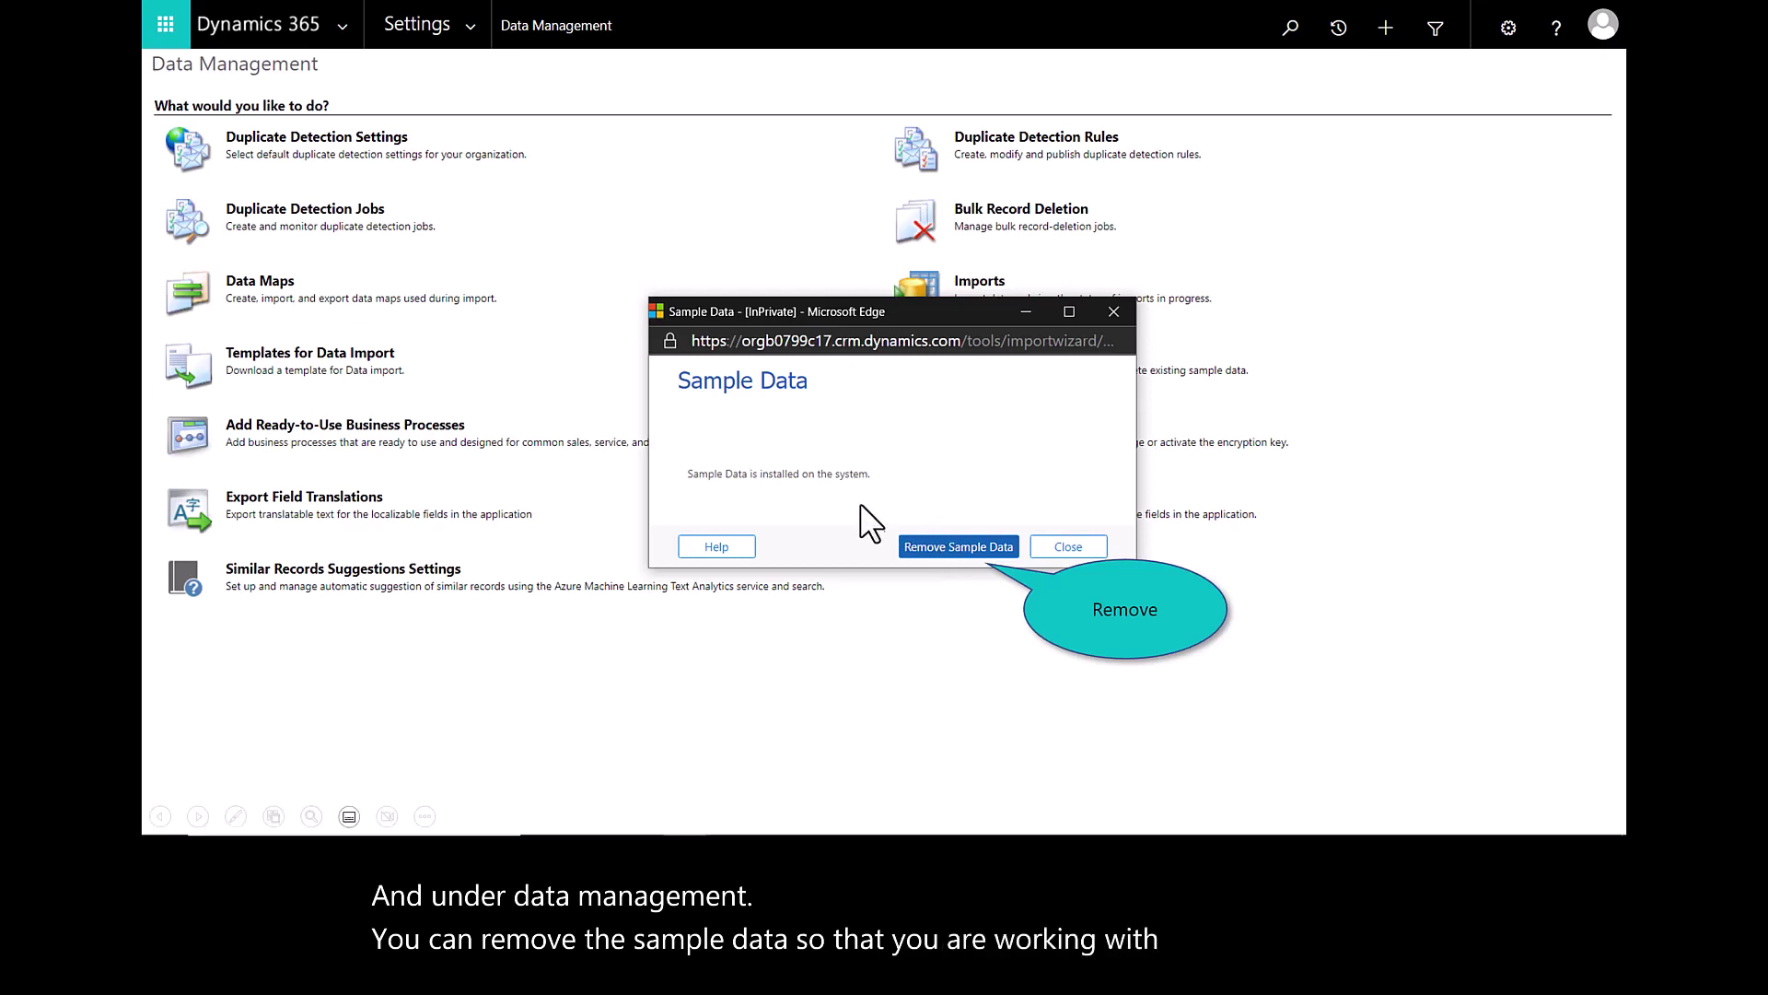
pyautogui.click(929, 547)
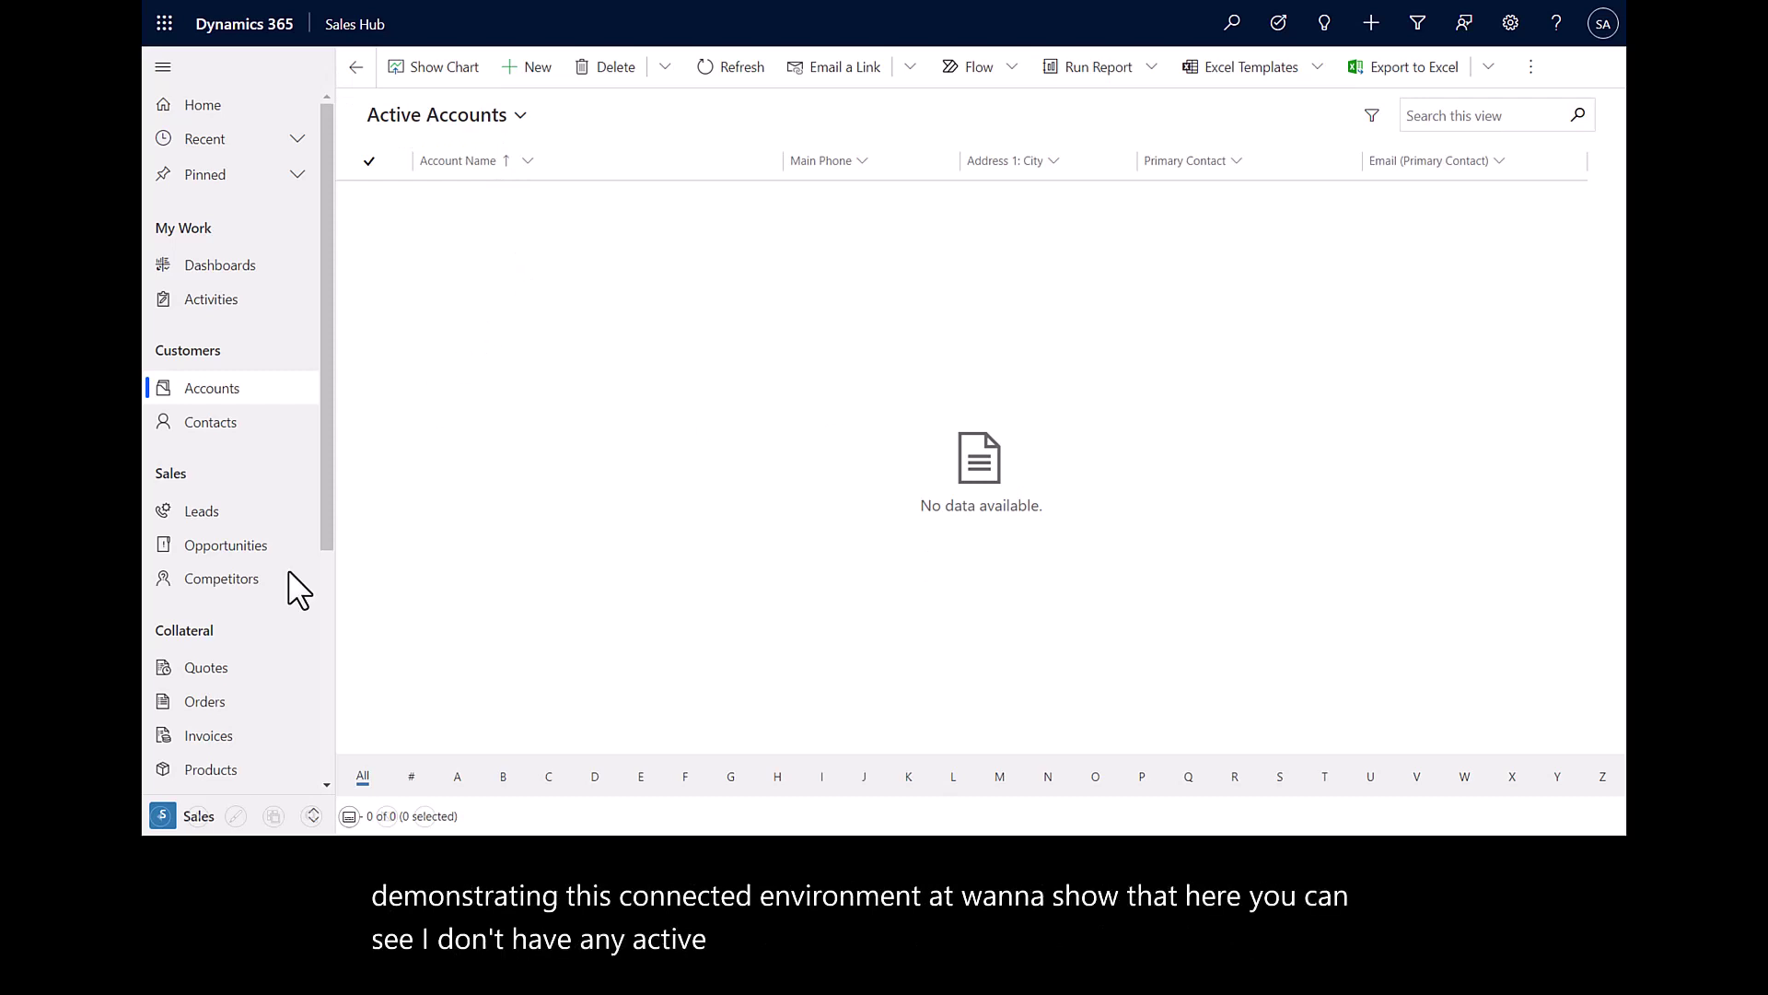
pyautogui.click(202, 661)
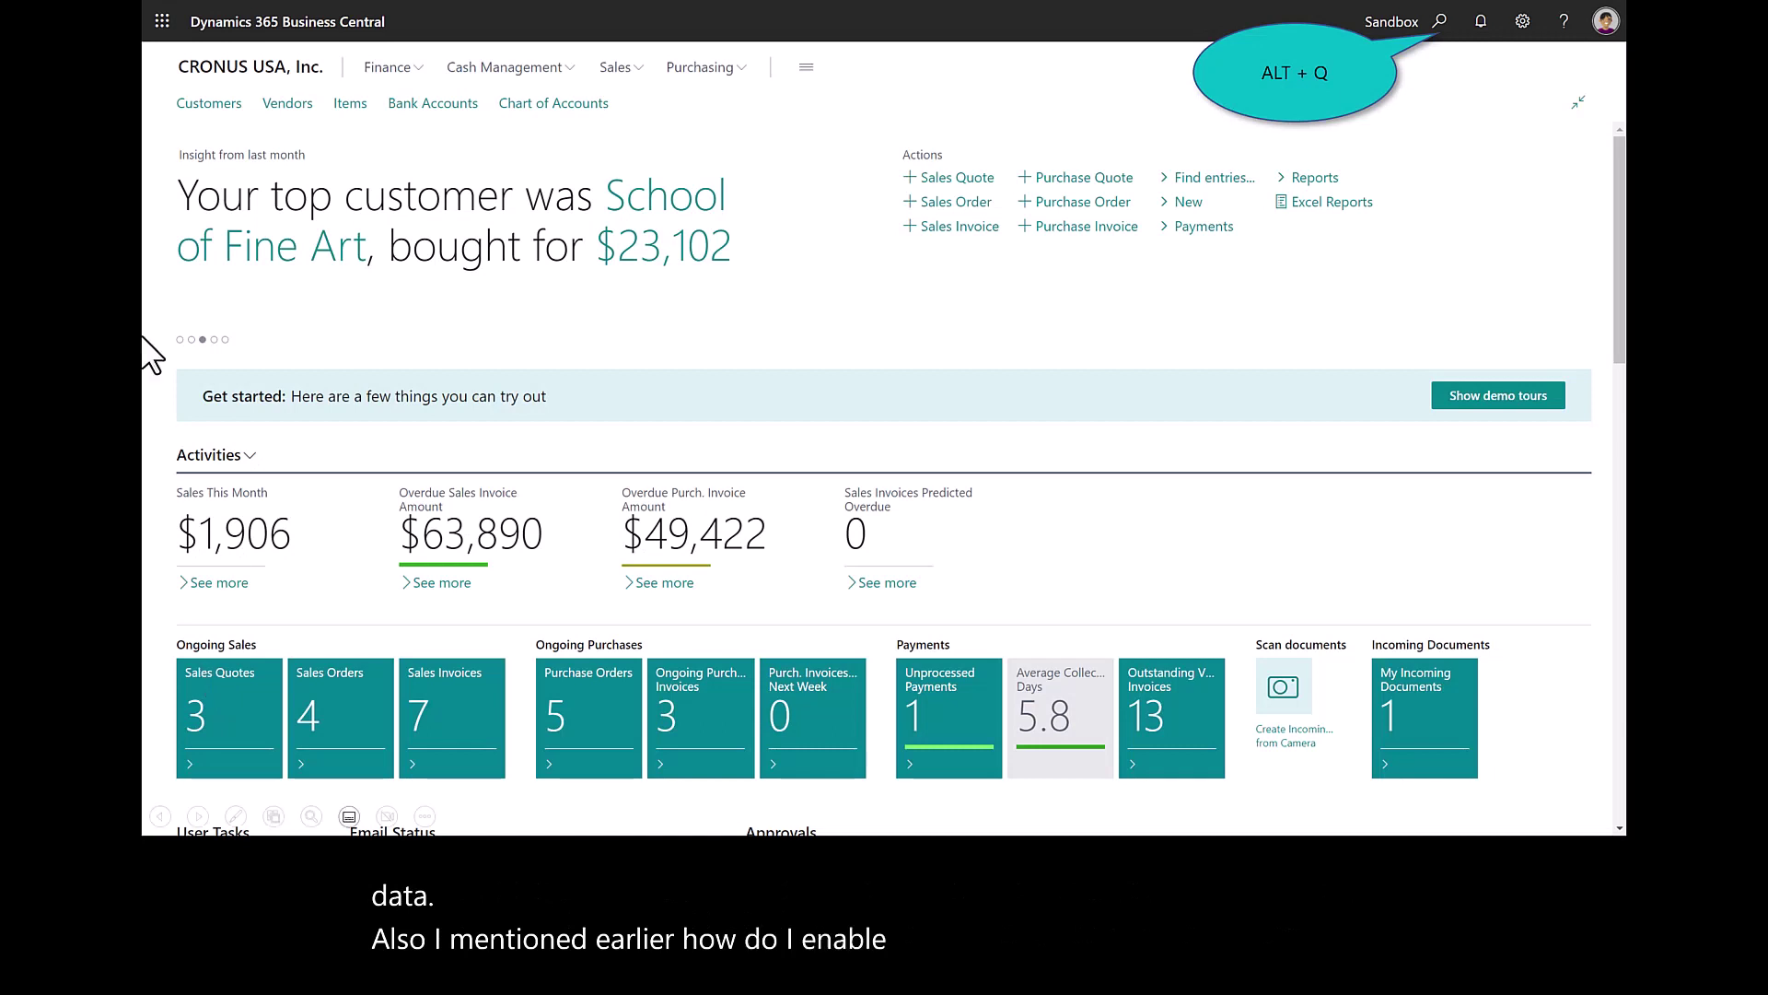
pyautogui.click(1434, 24)
pyautogui.write('Feature')
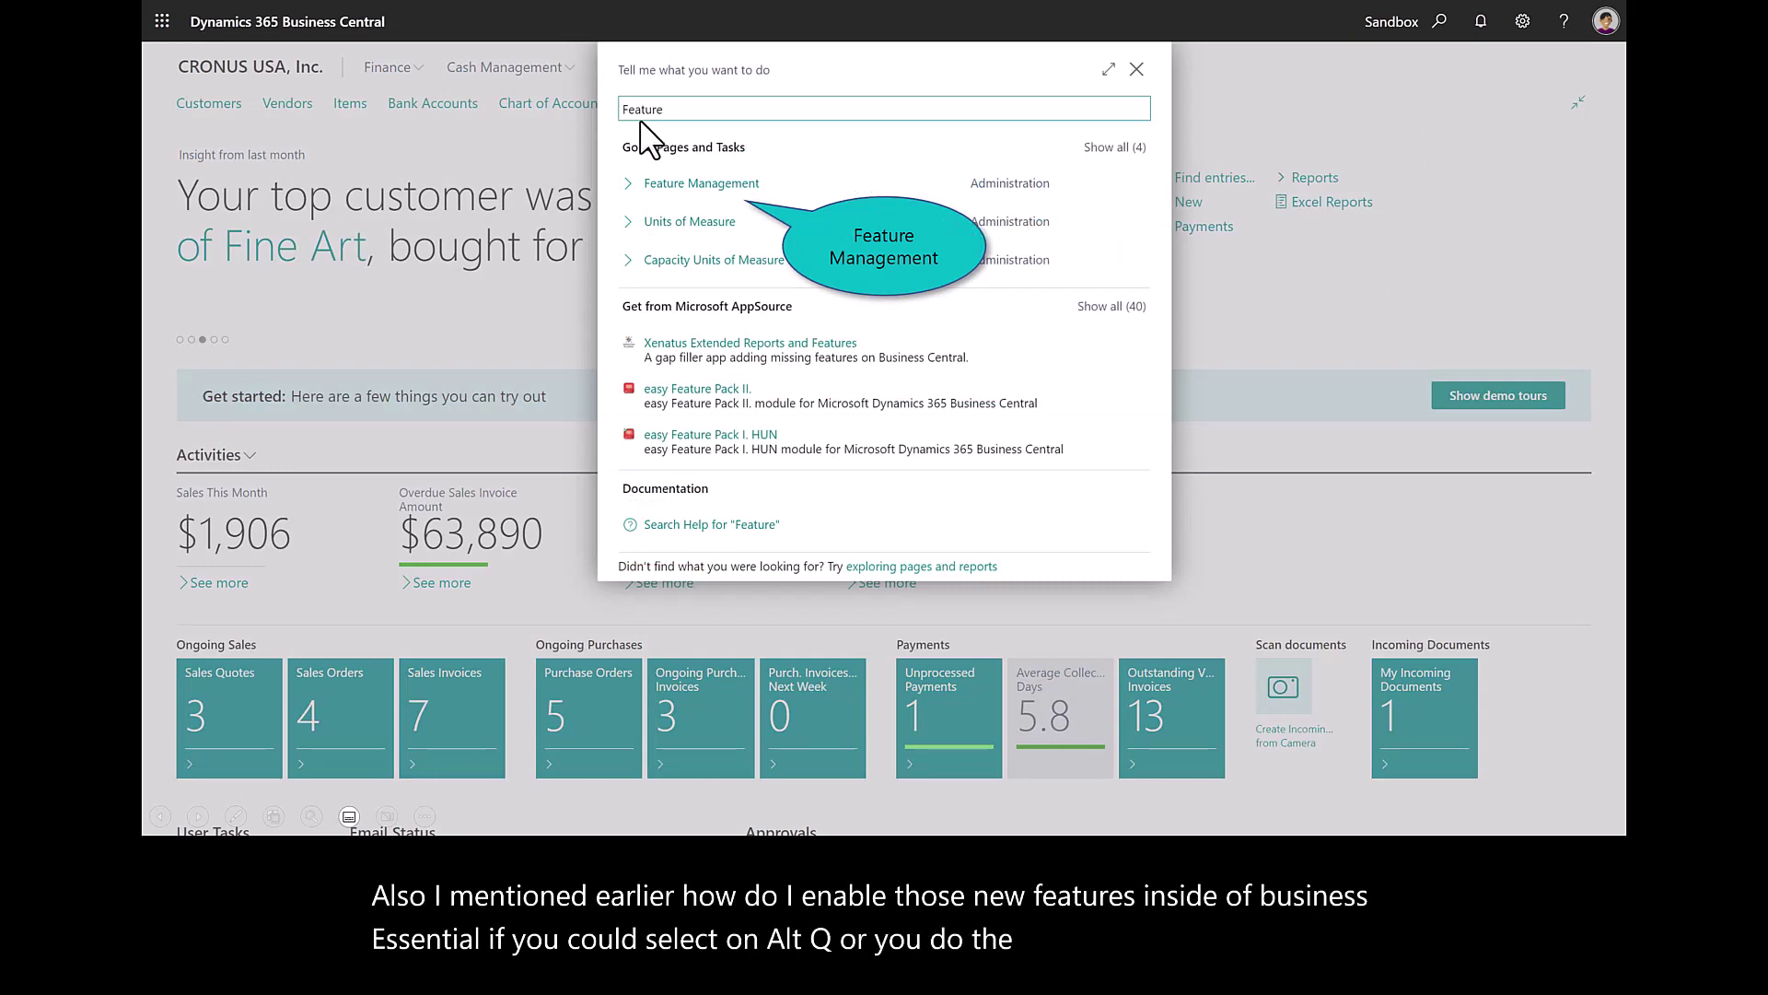
pyautogui.click(681, 185)
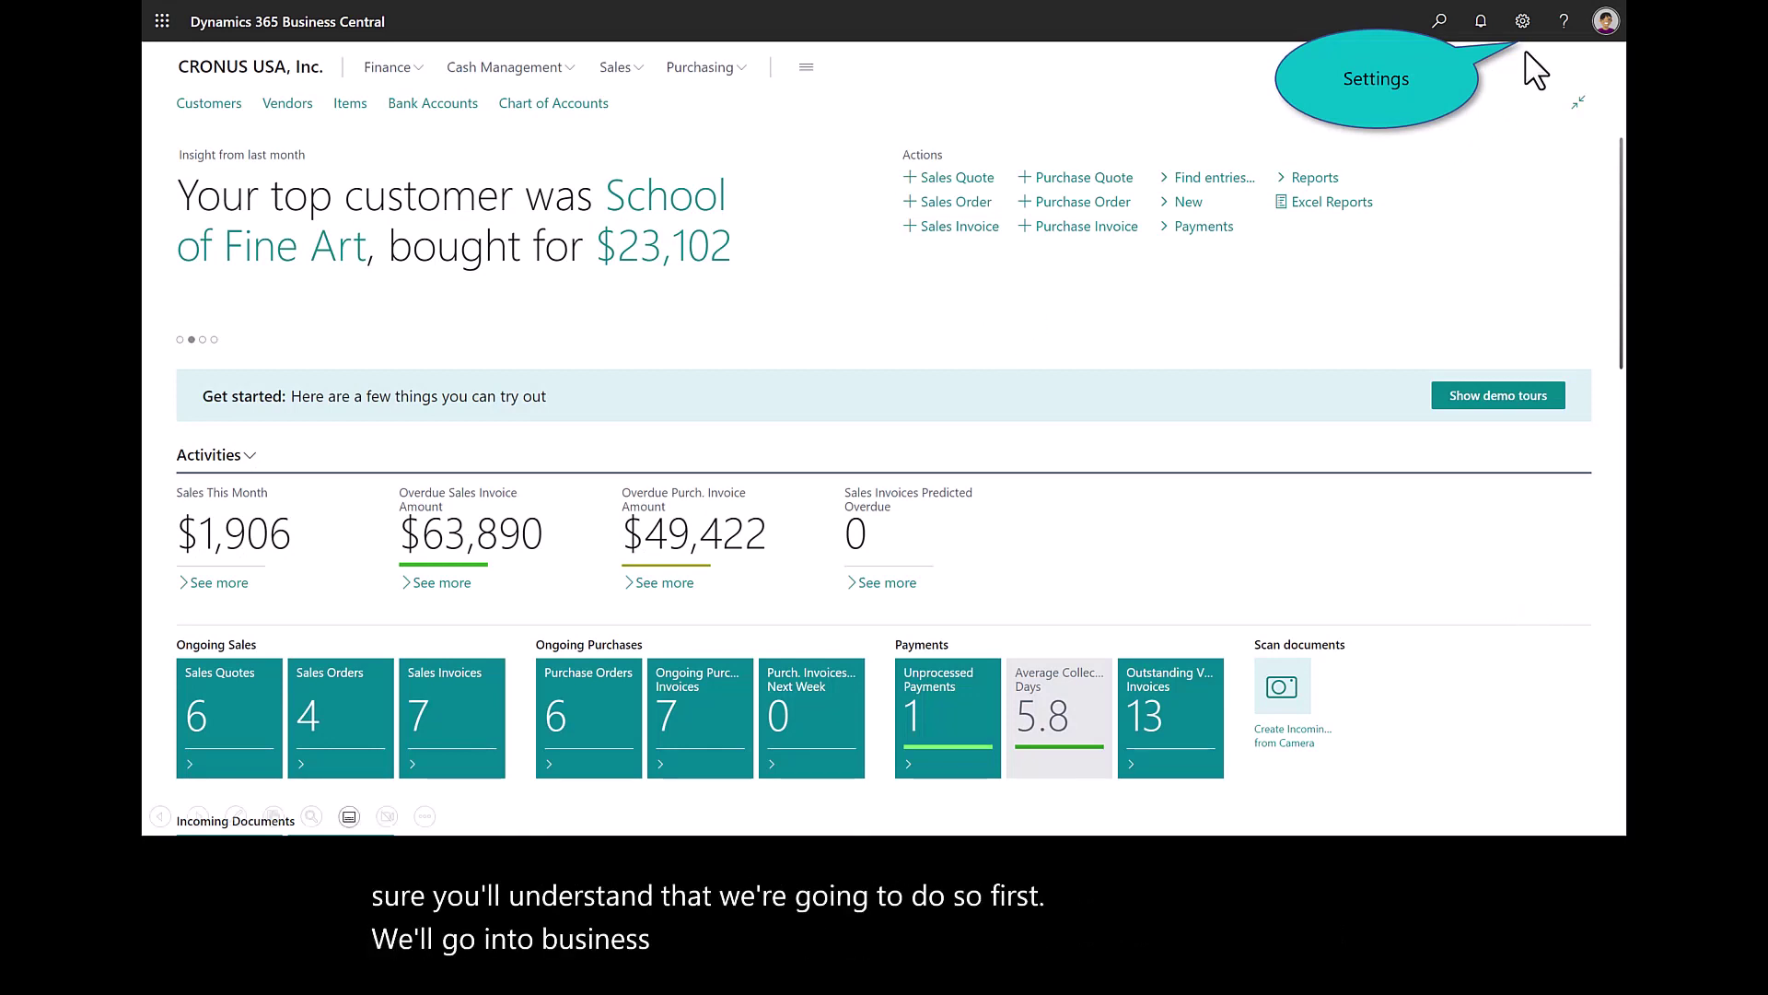
# Run the Dataverse connection guide: accept terms, confirm the environment, sign in as administrator.
pyautogui.click(1523, 21)
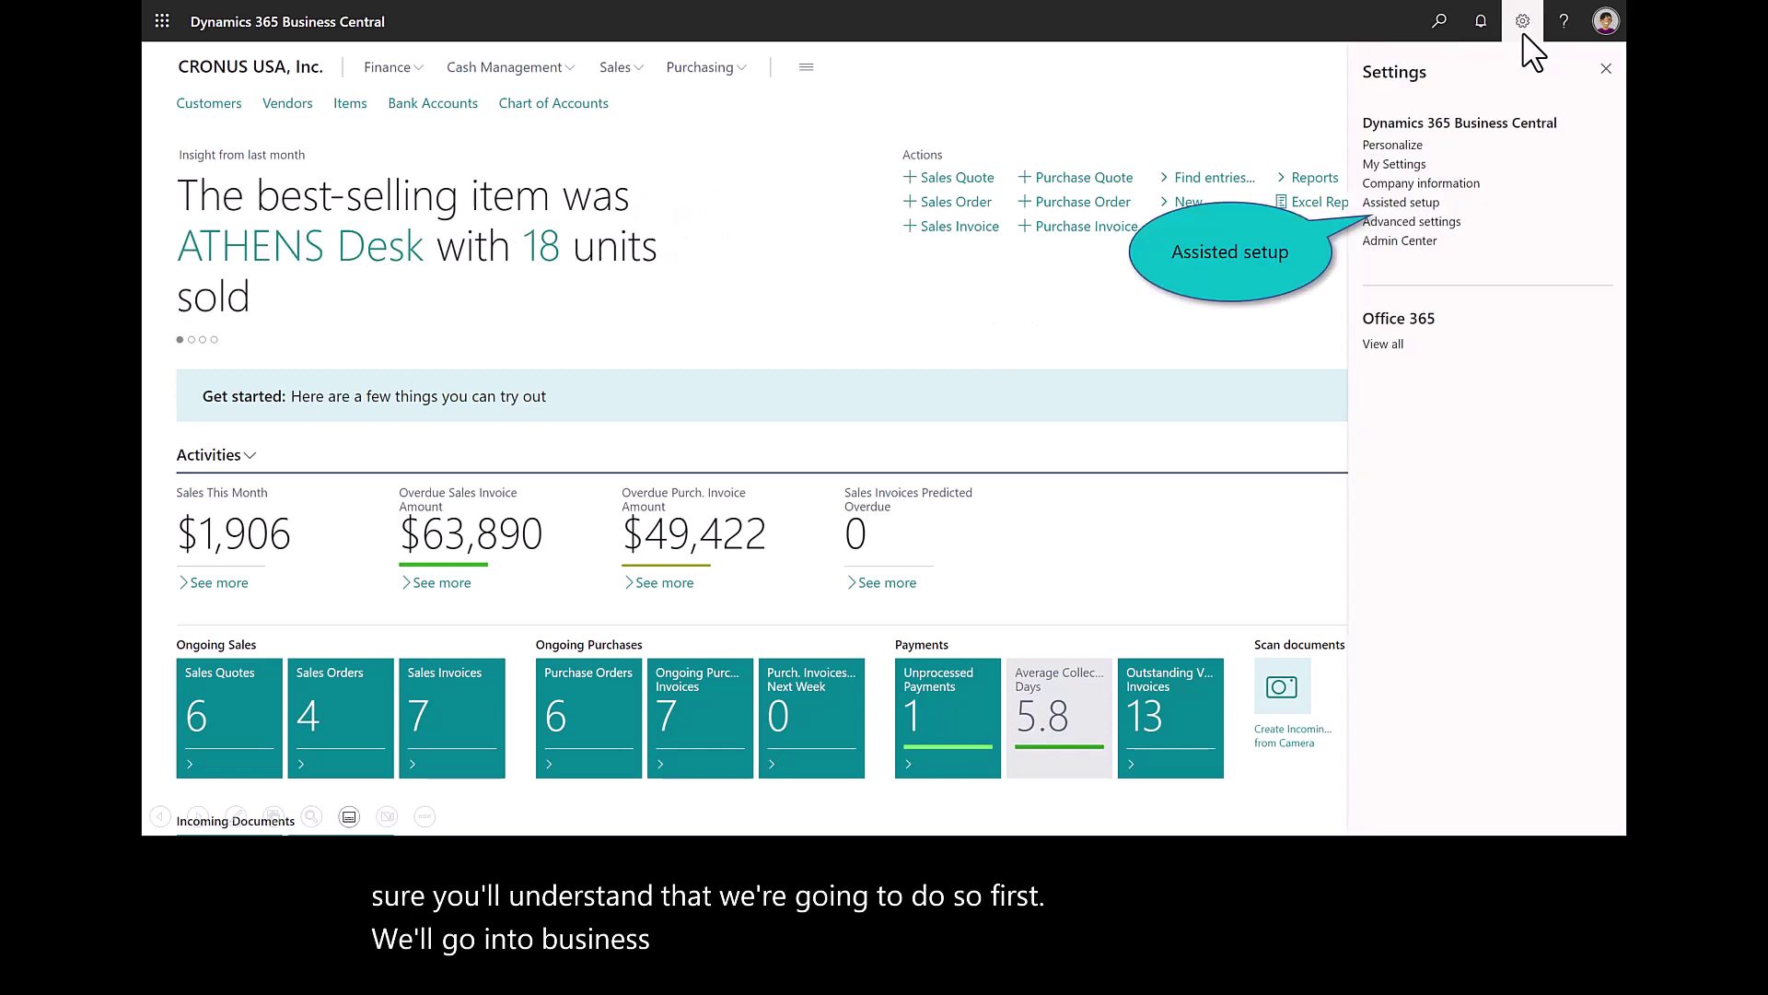
pyautogui.click(1388, 206)
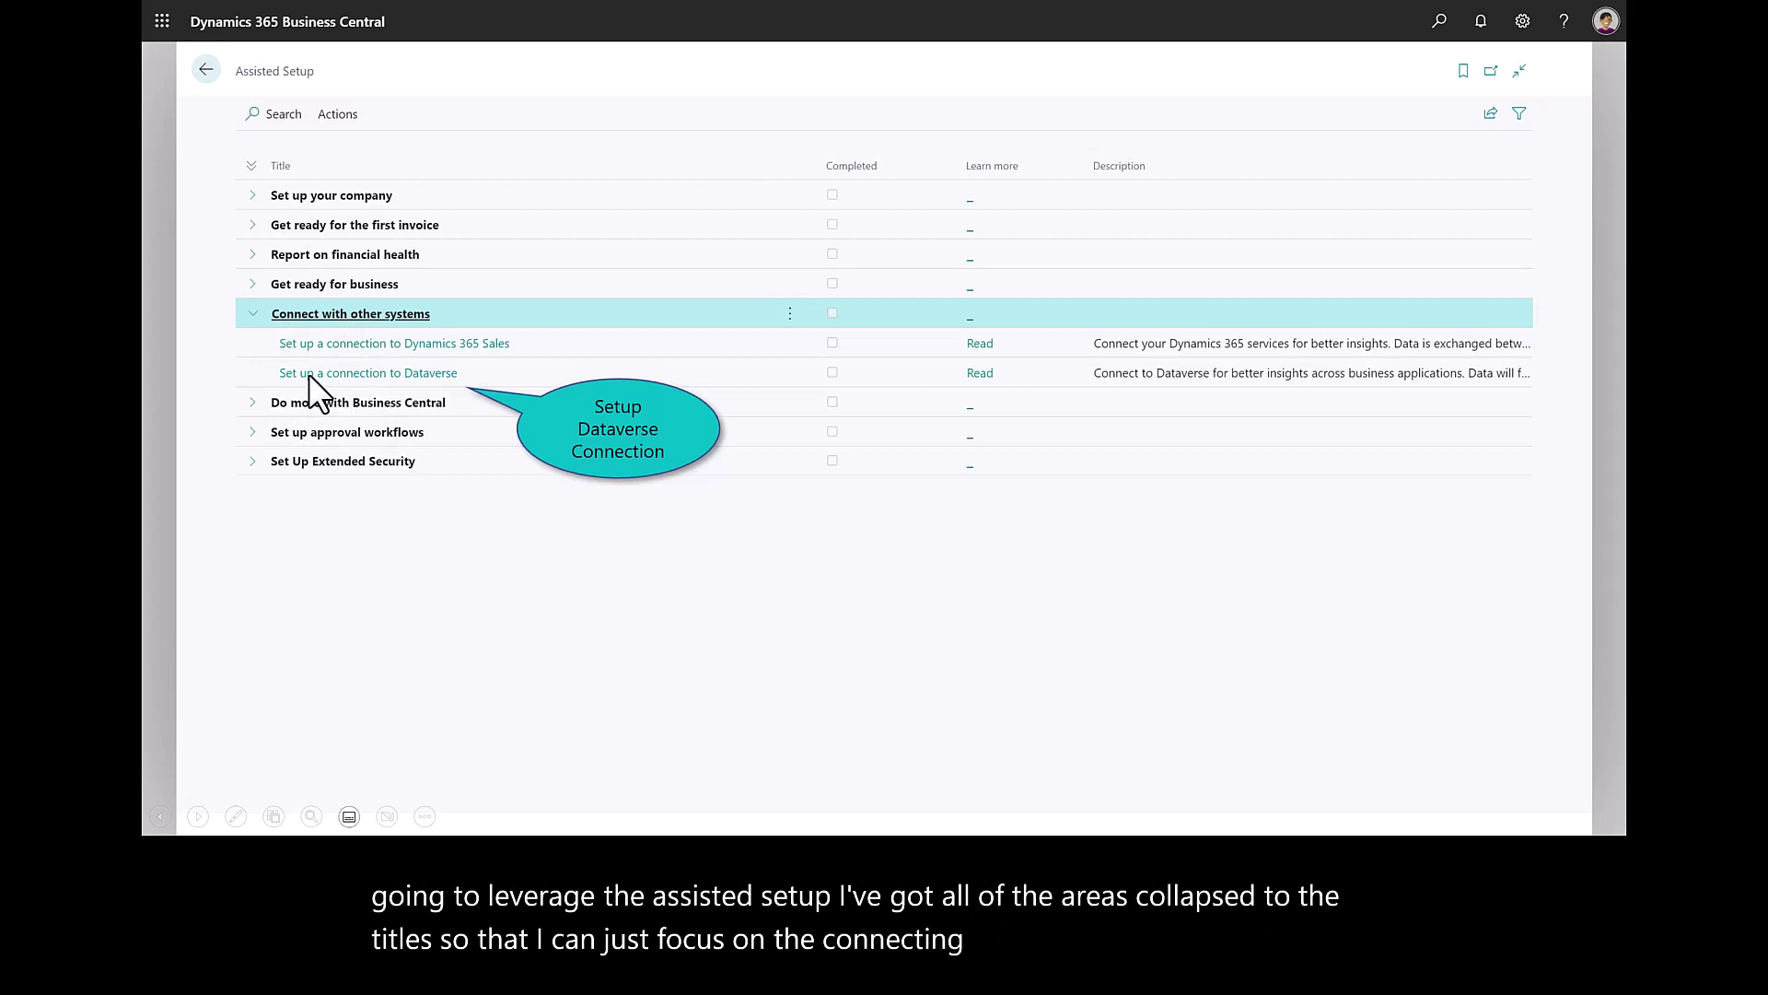
pyautogui.click(335, 372)
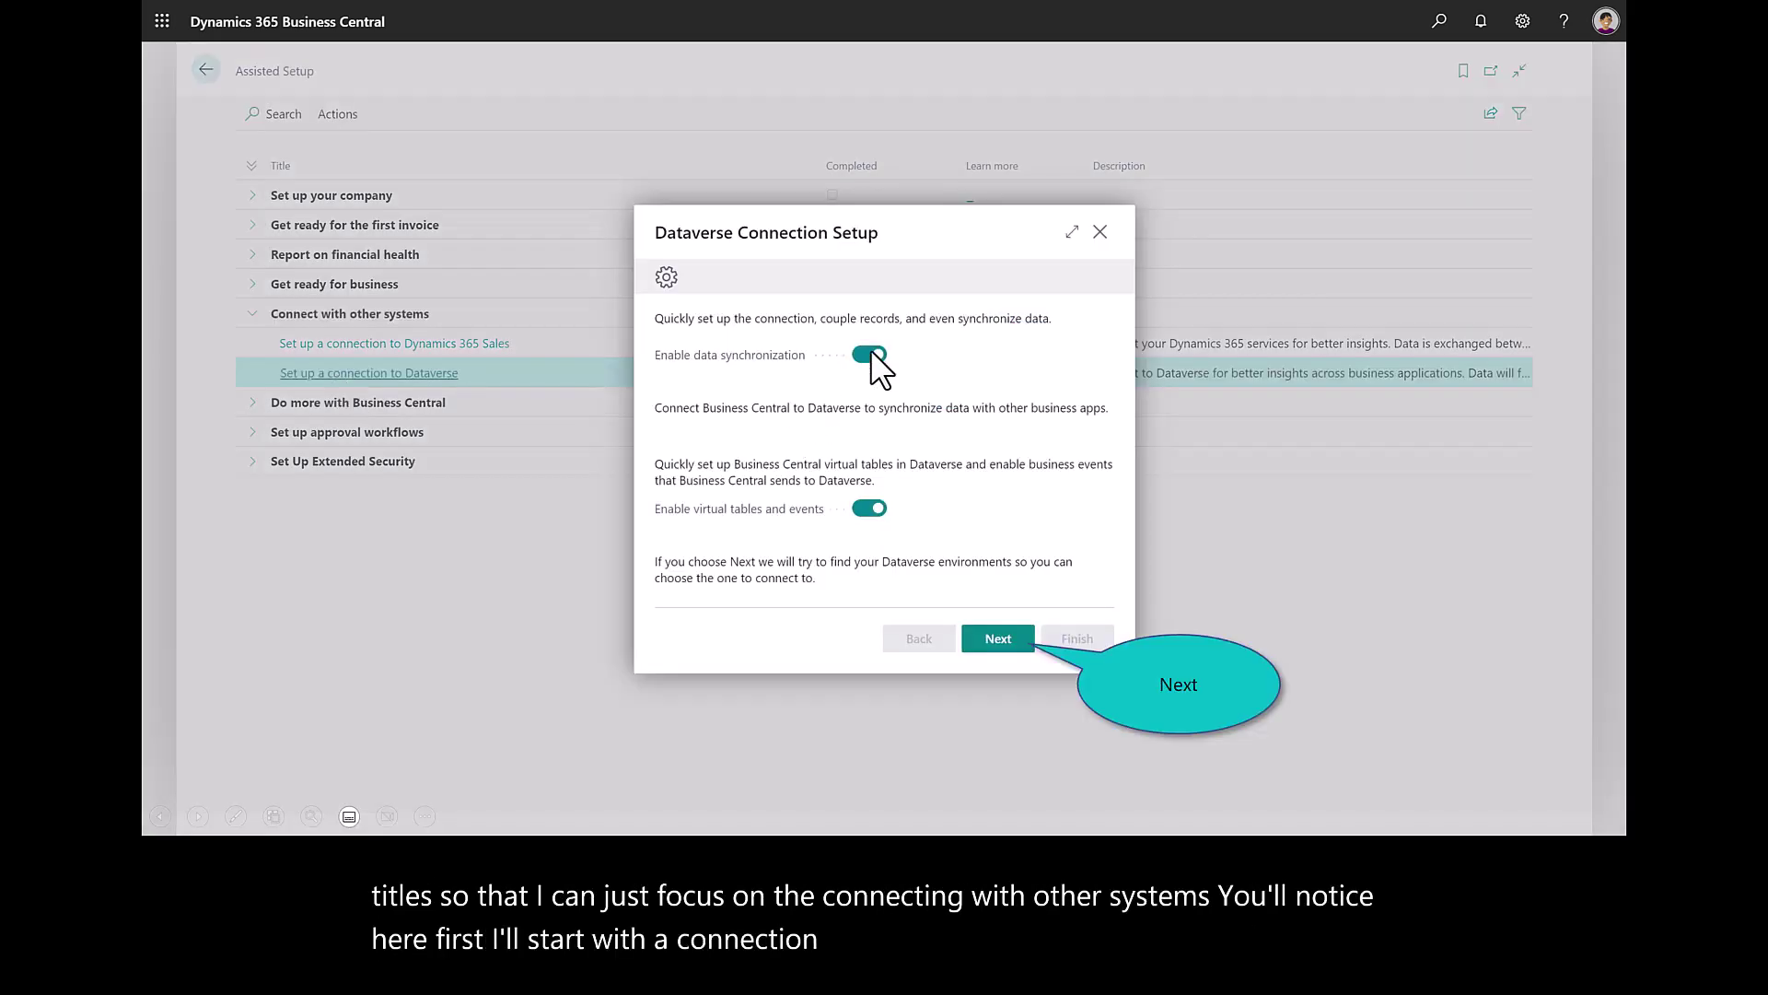
pyautogui.click(983, 638)
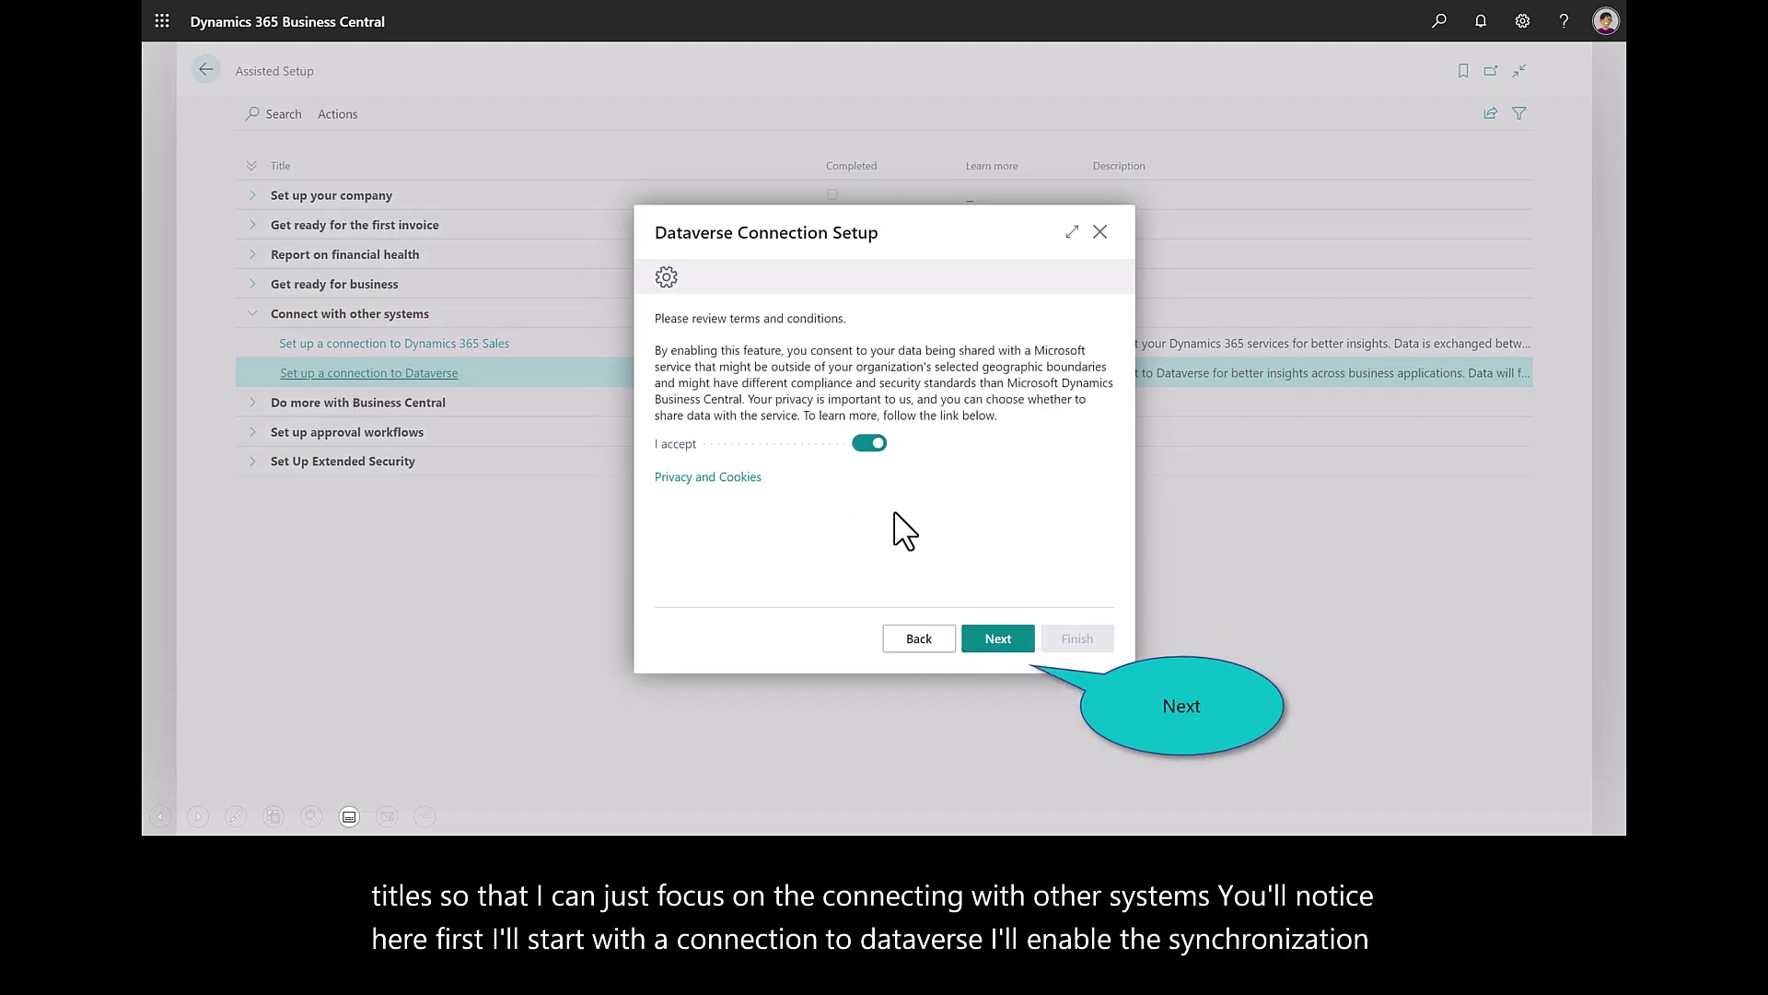
pyautogui.click(986, 639)
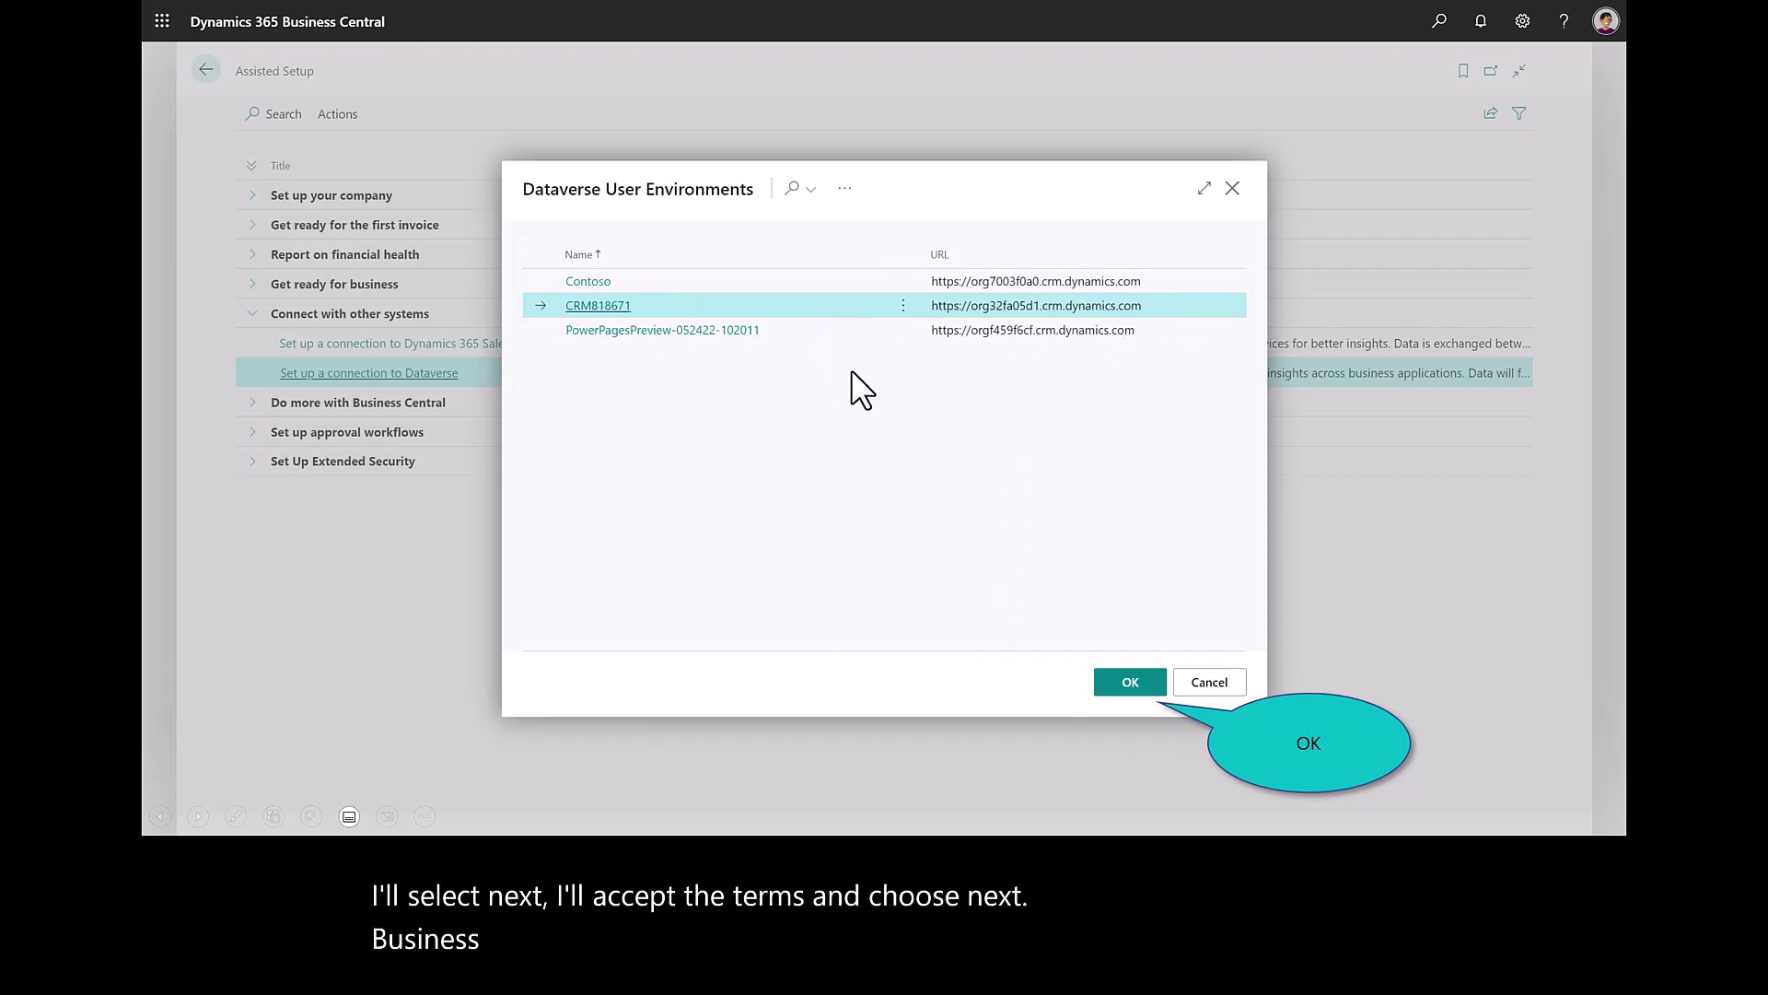
pyautogui.click(1129, 682)
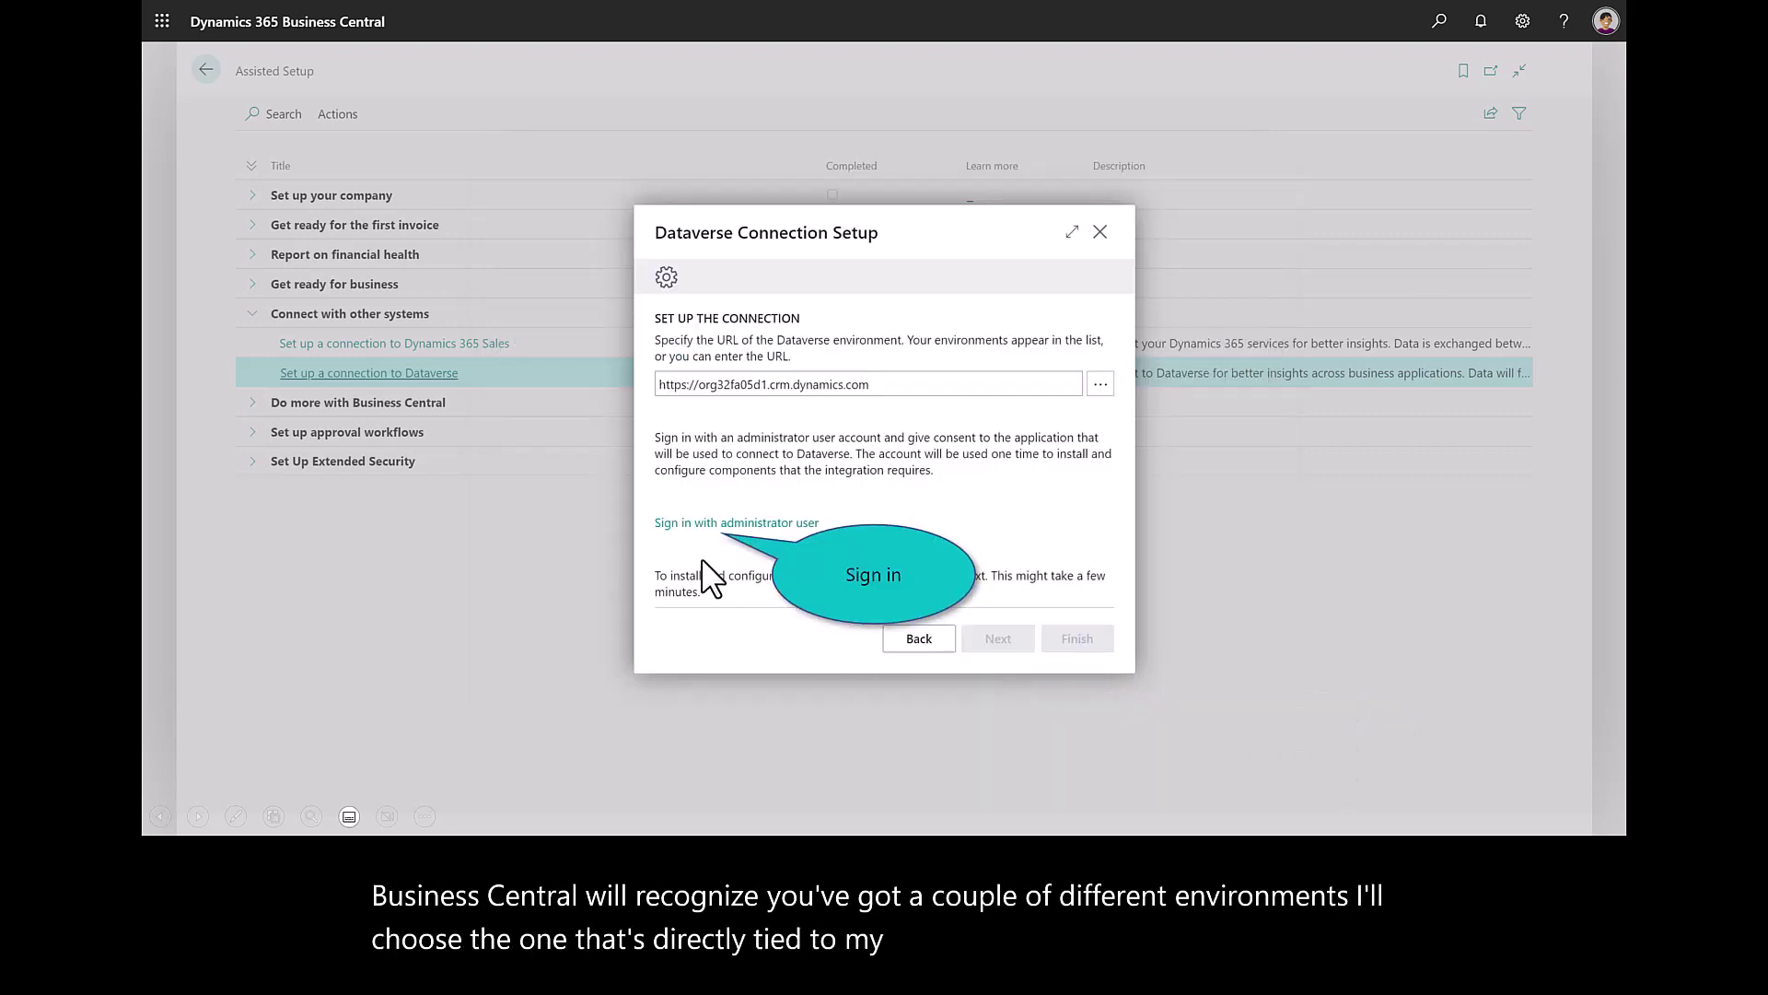
pyautogui.click(735, 522)
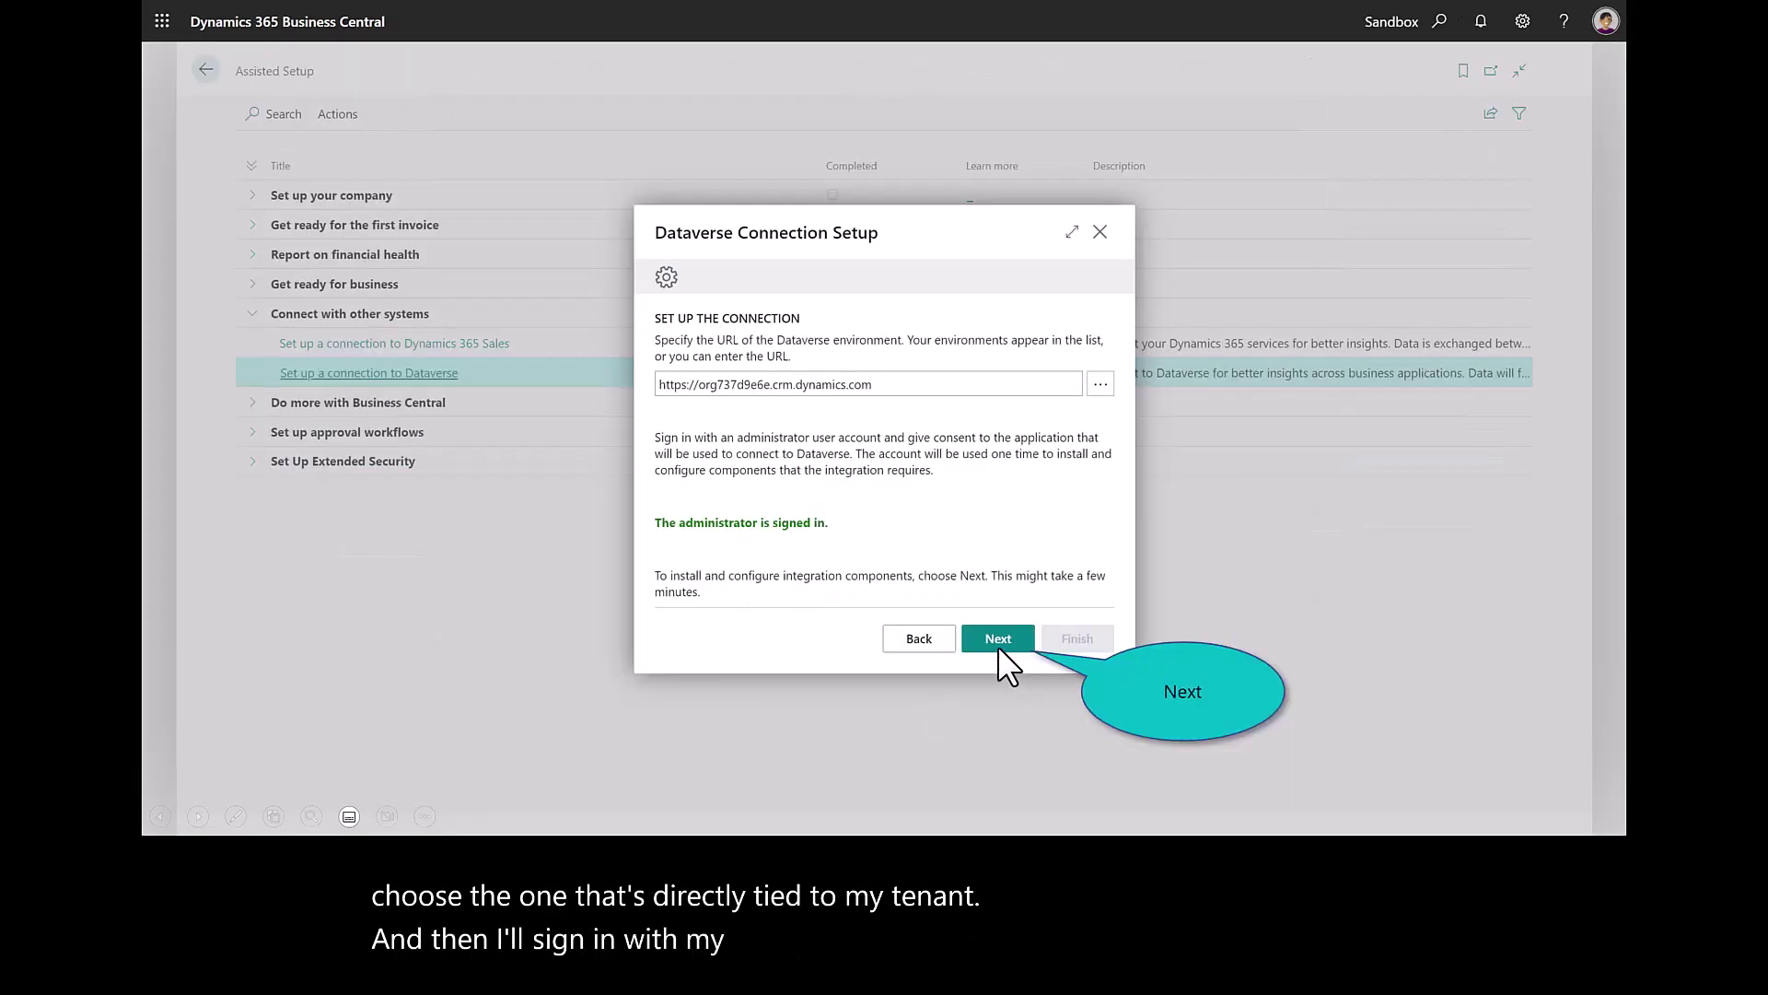
pyautogui.click(997, 639)
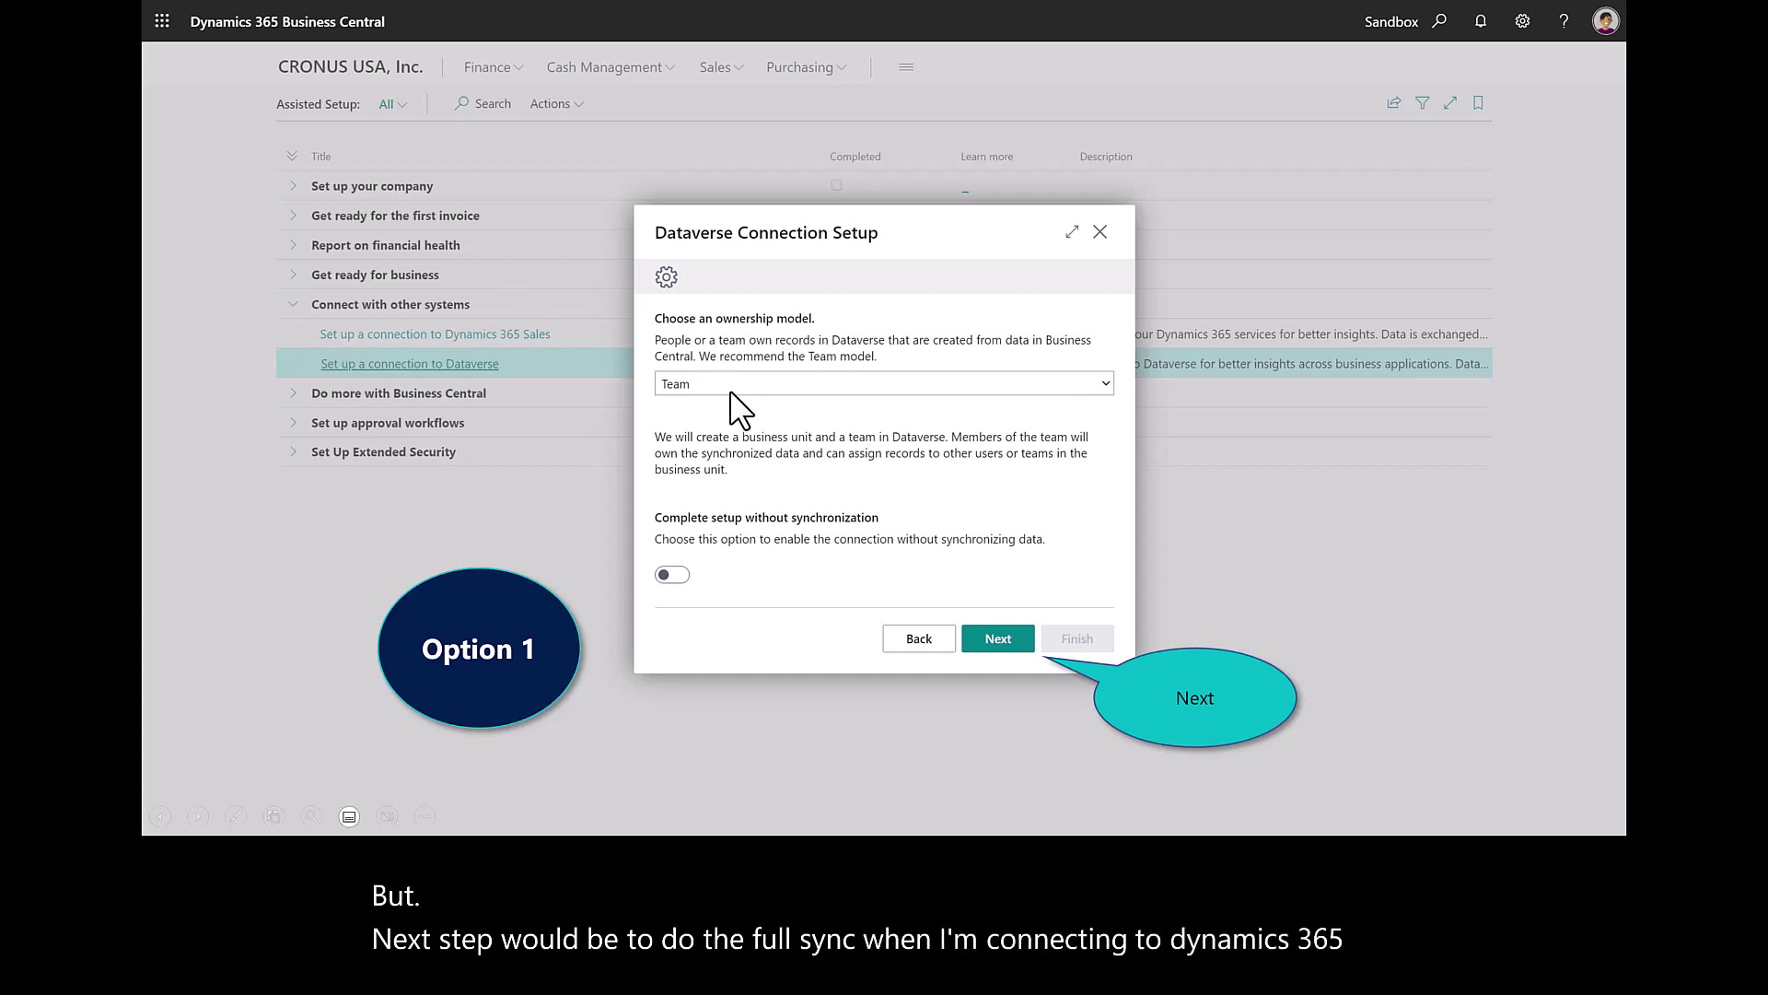
# Review sync recommendations, then finish the Dataverse setup with Complete setup without synchronization.
pyautogui.click(1002, 643)
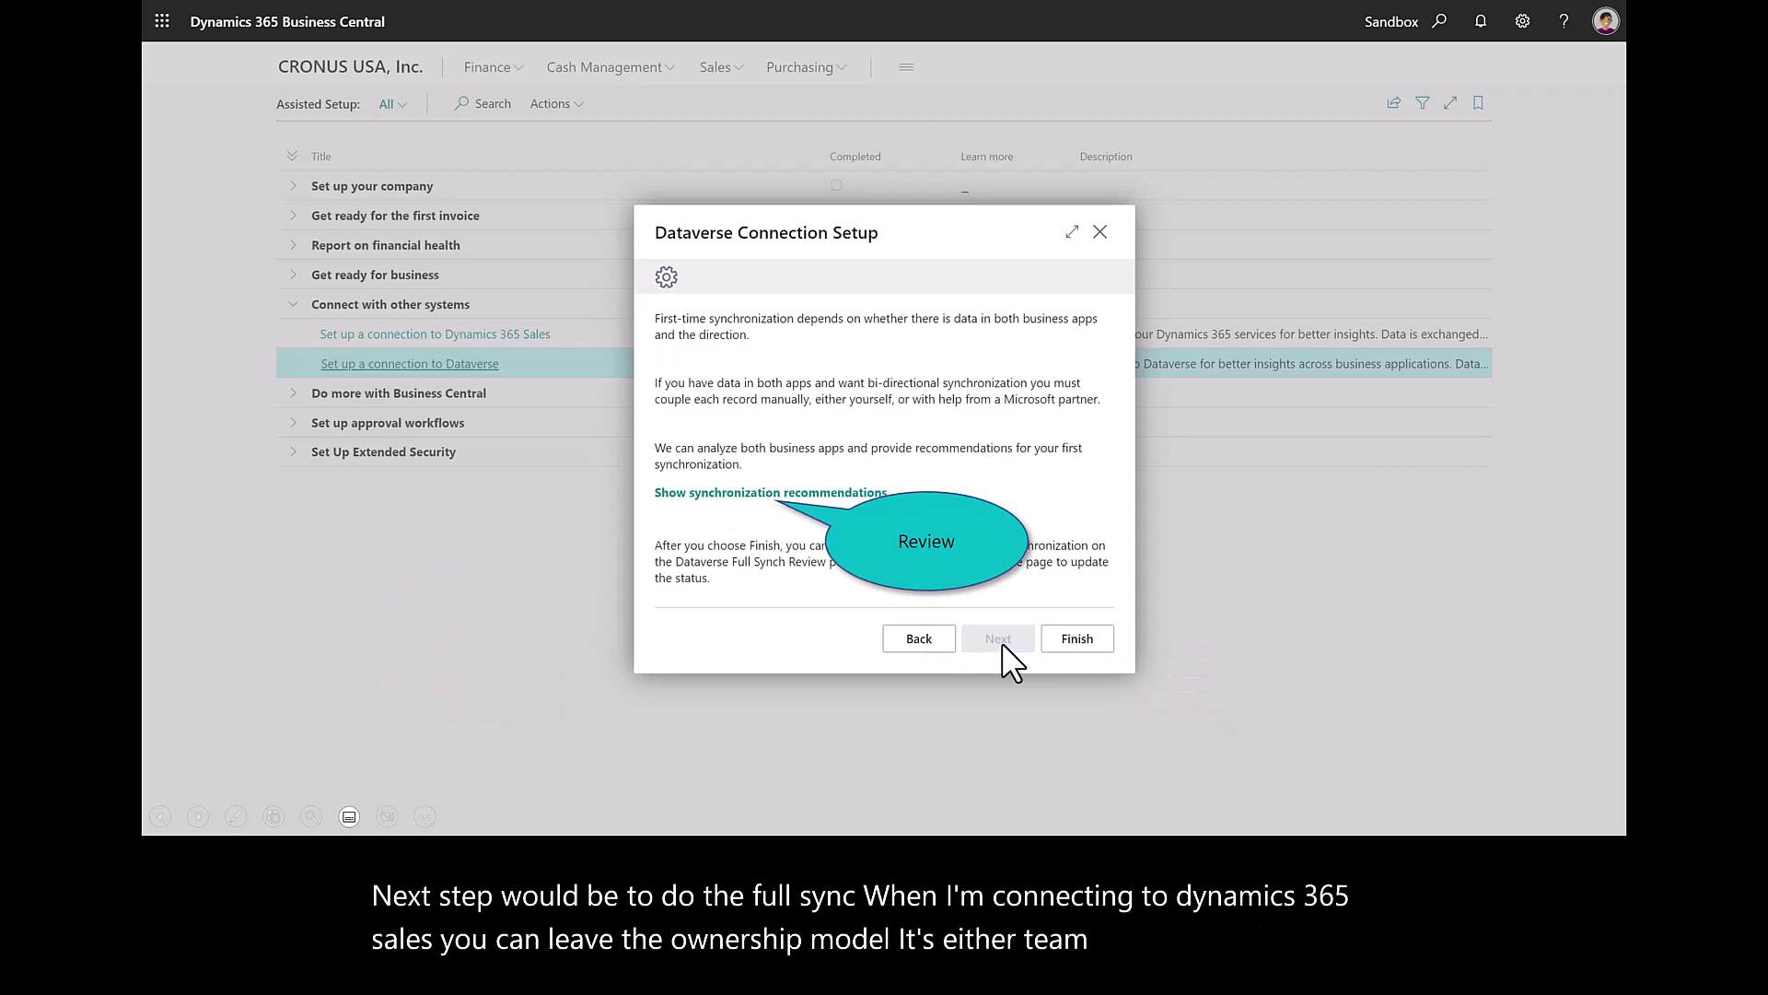
pyautogui.click(704, 495)
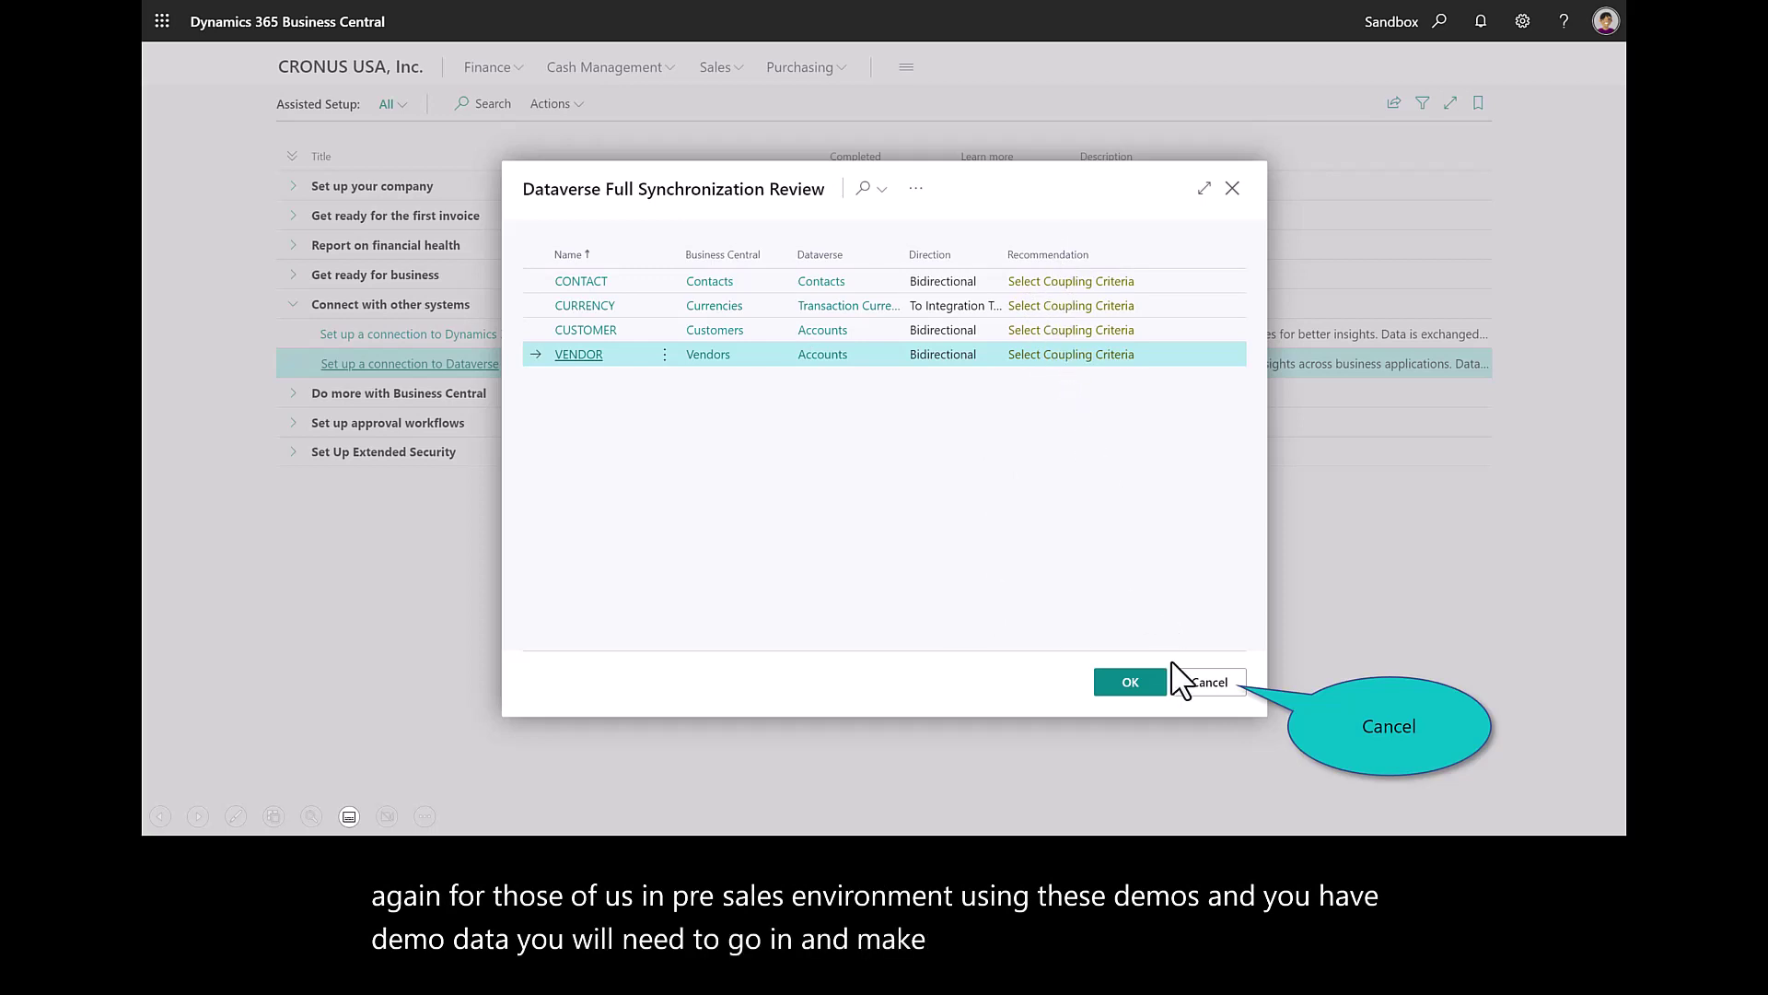
pyautogui.click(1194, 691)
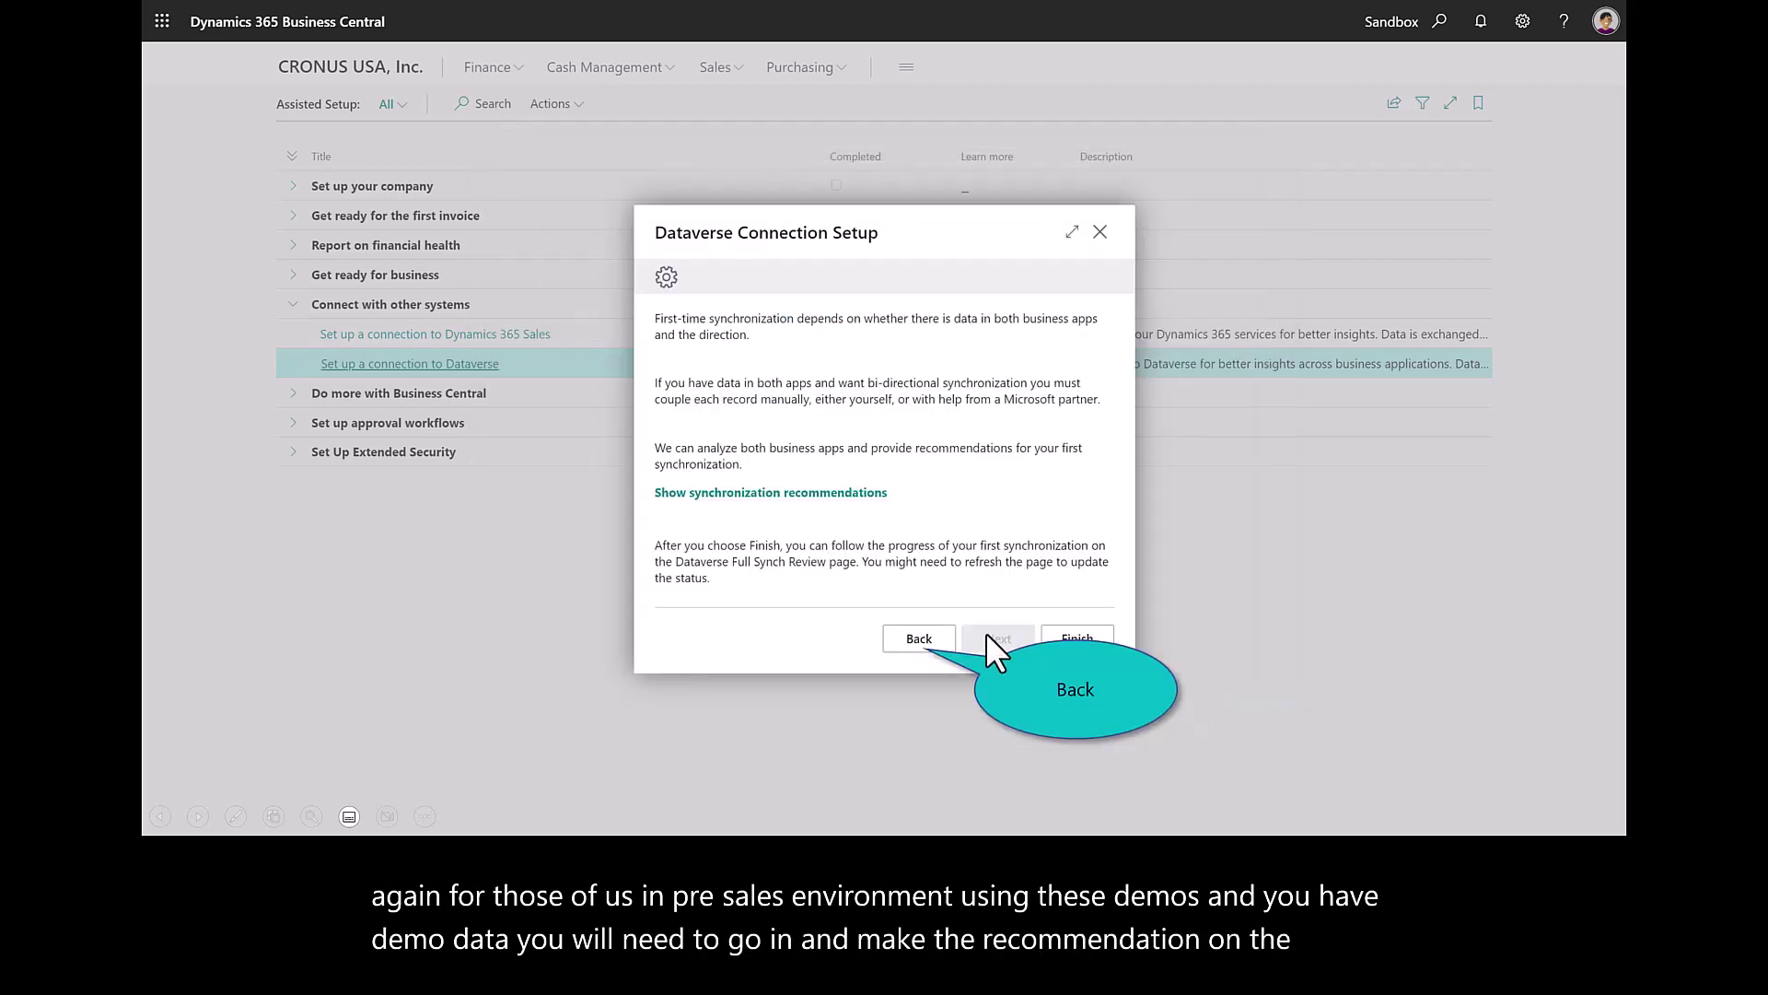
pyautogui.click(941, 638)
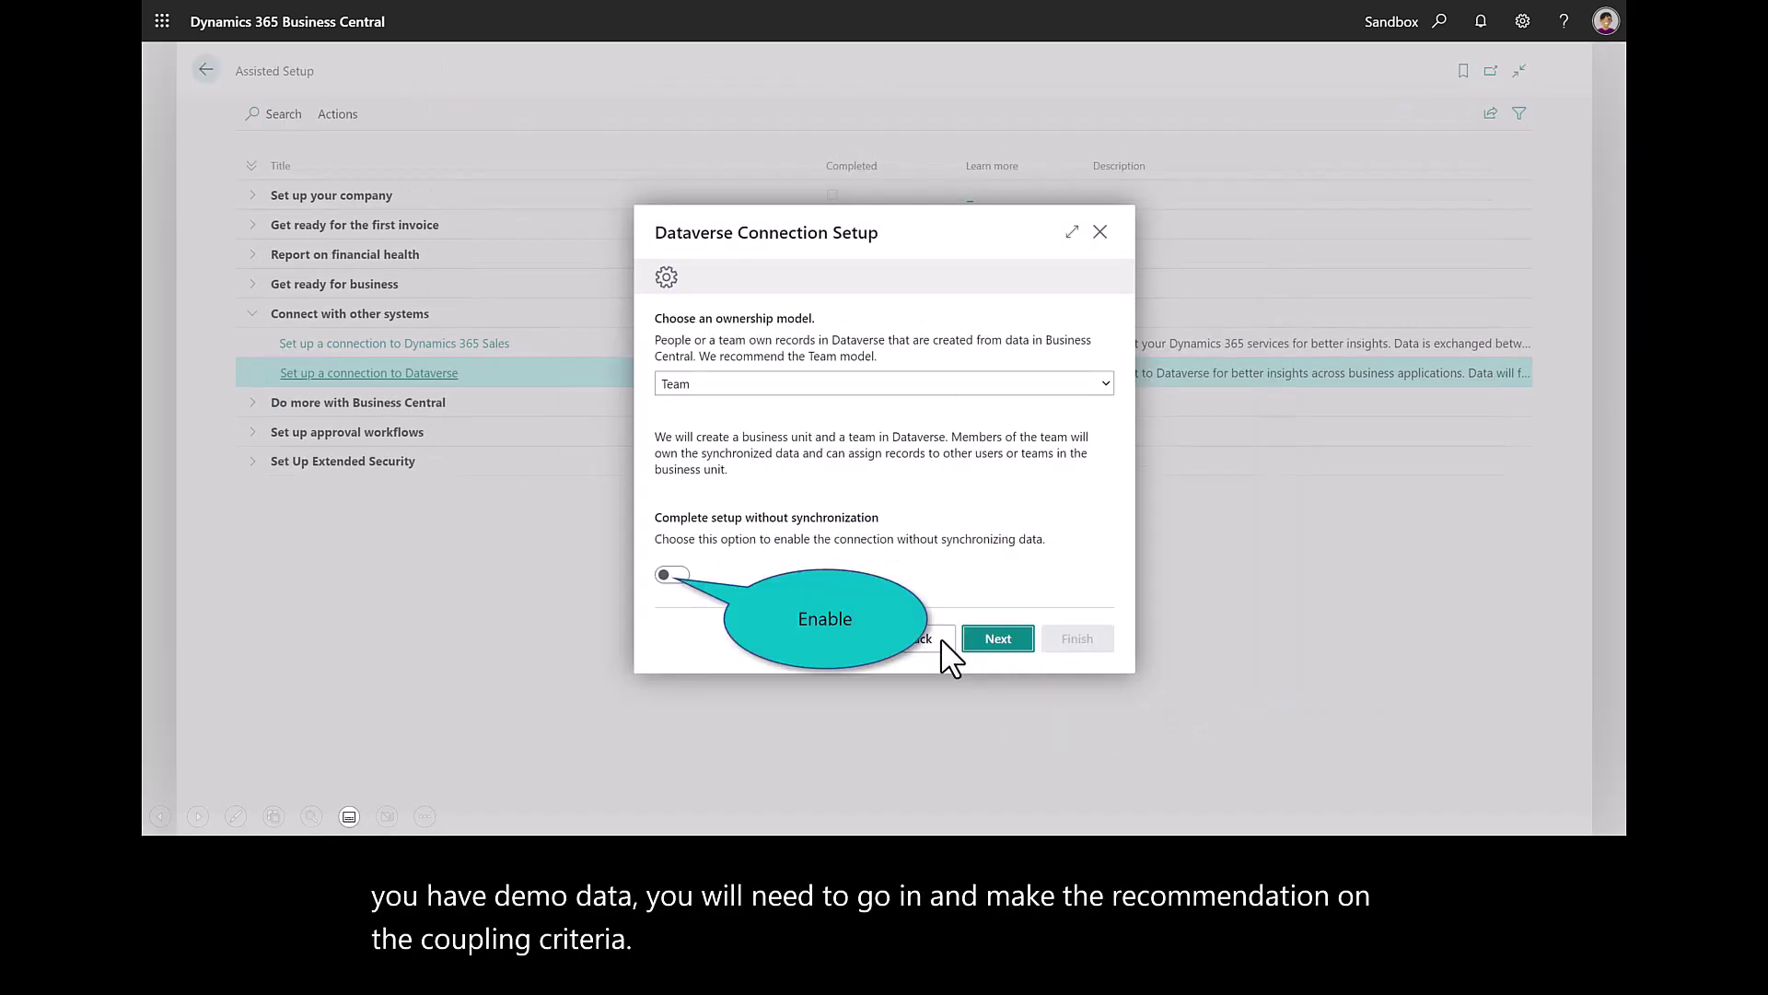
pyautogui.click(672, 576)
pyautogui.click(999, 639)
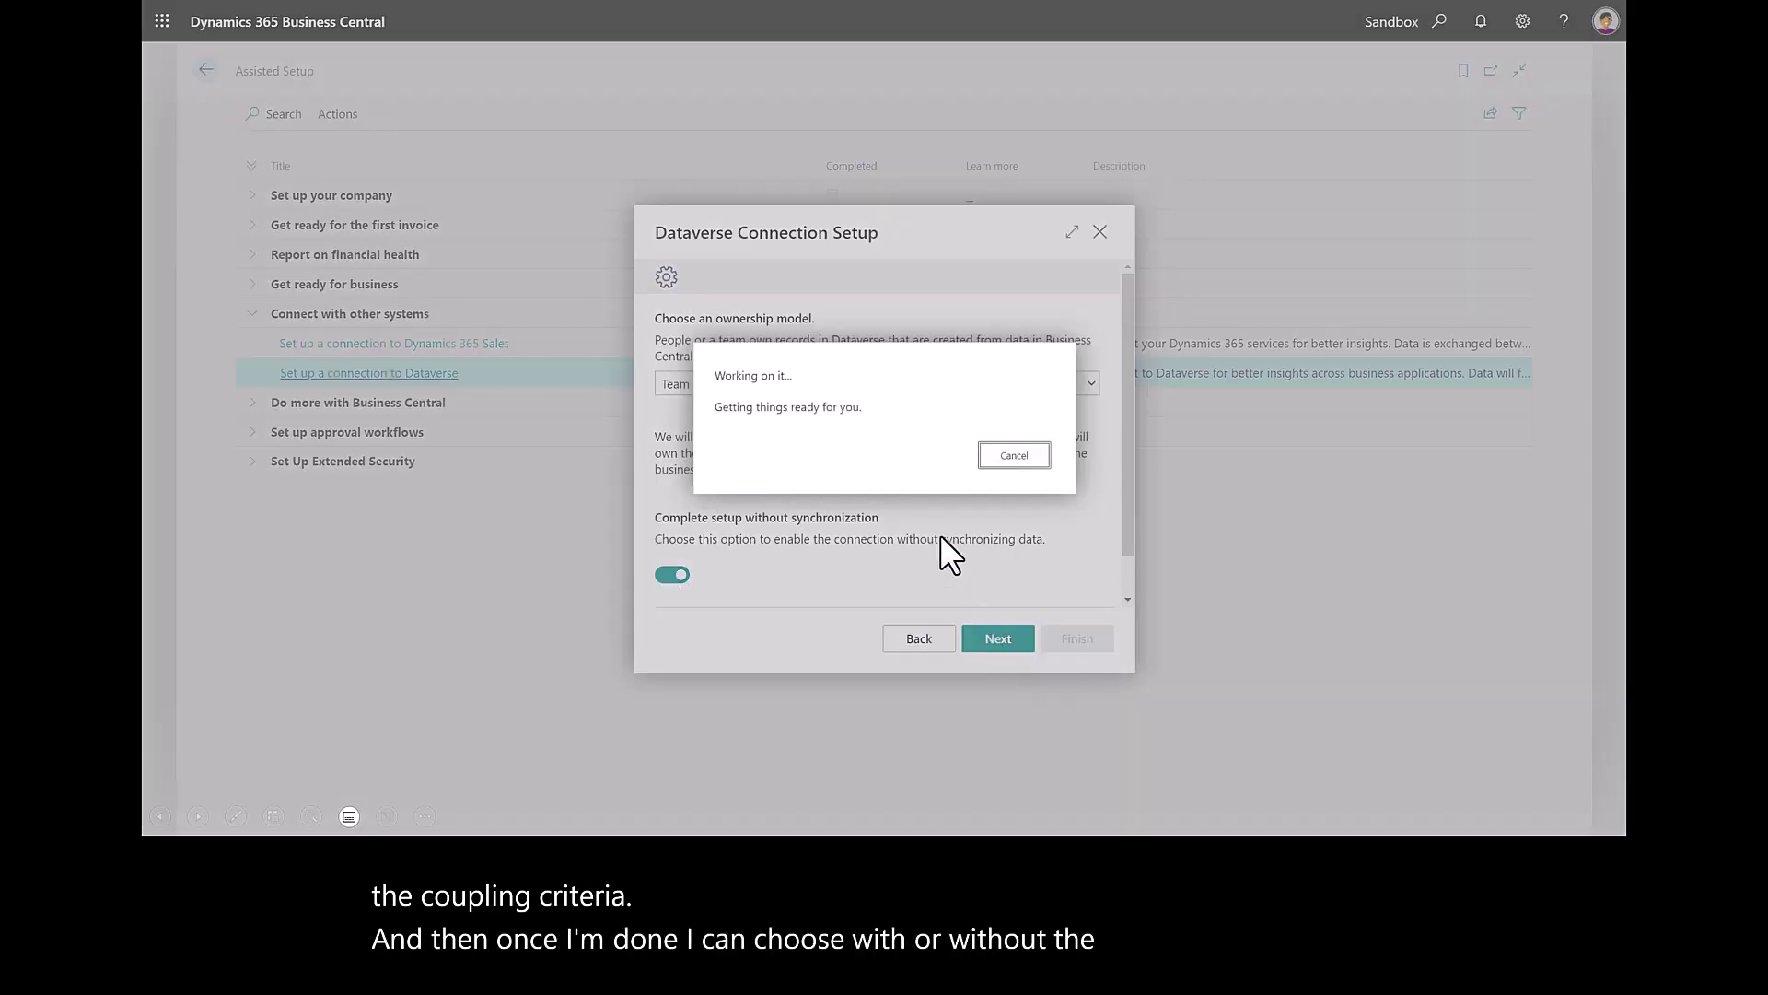
pyautogui.click(1096, 665)
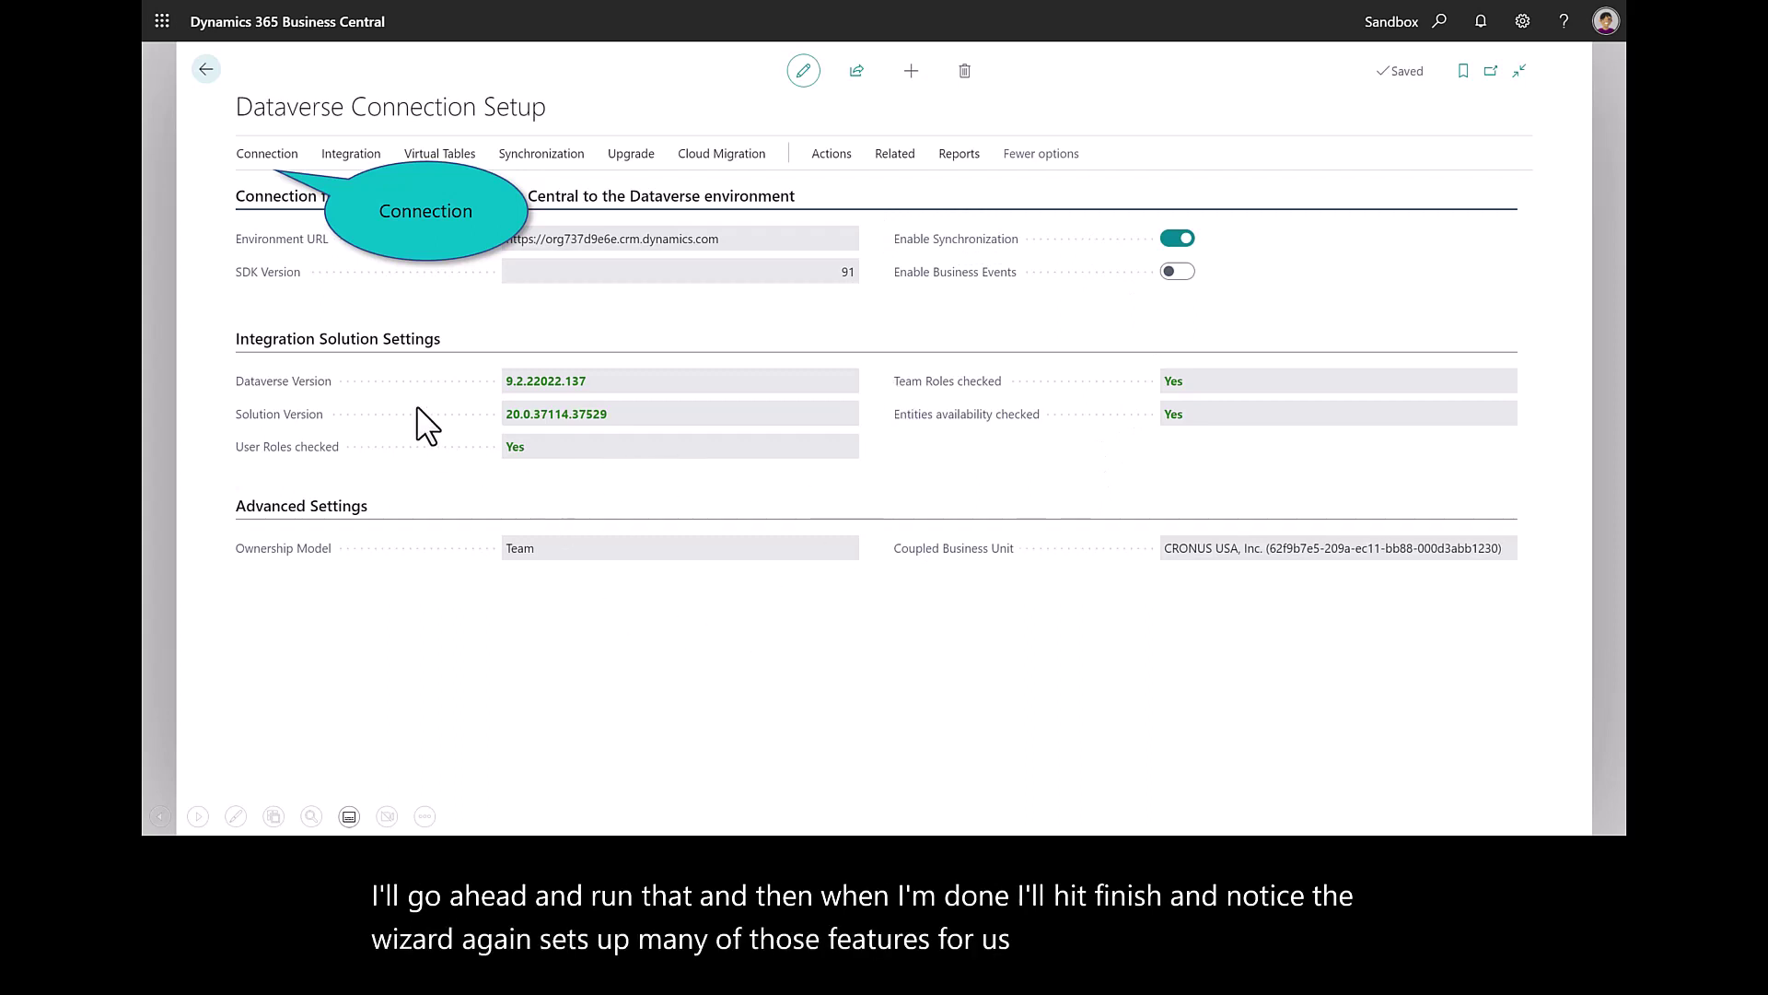
# Test the Dataverse connection and acknowledge the success message.
pyautogui.click(263, 154)
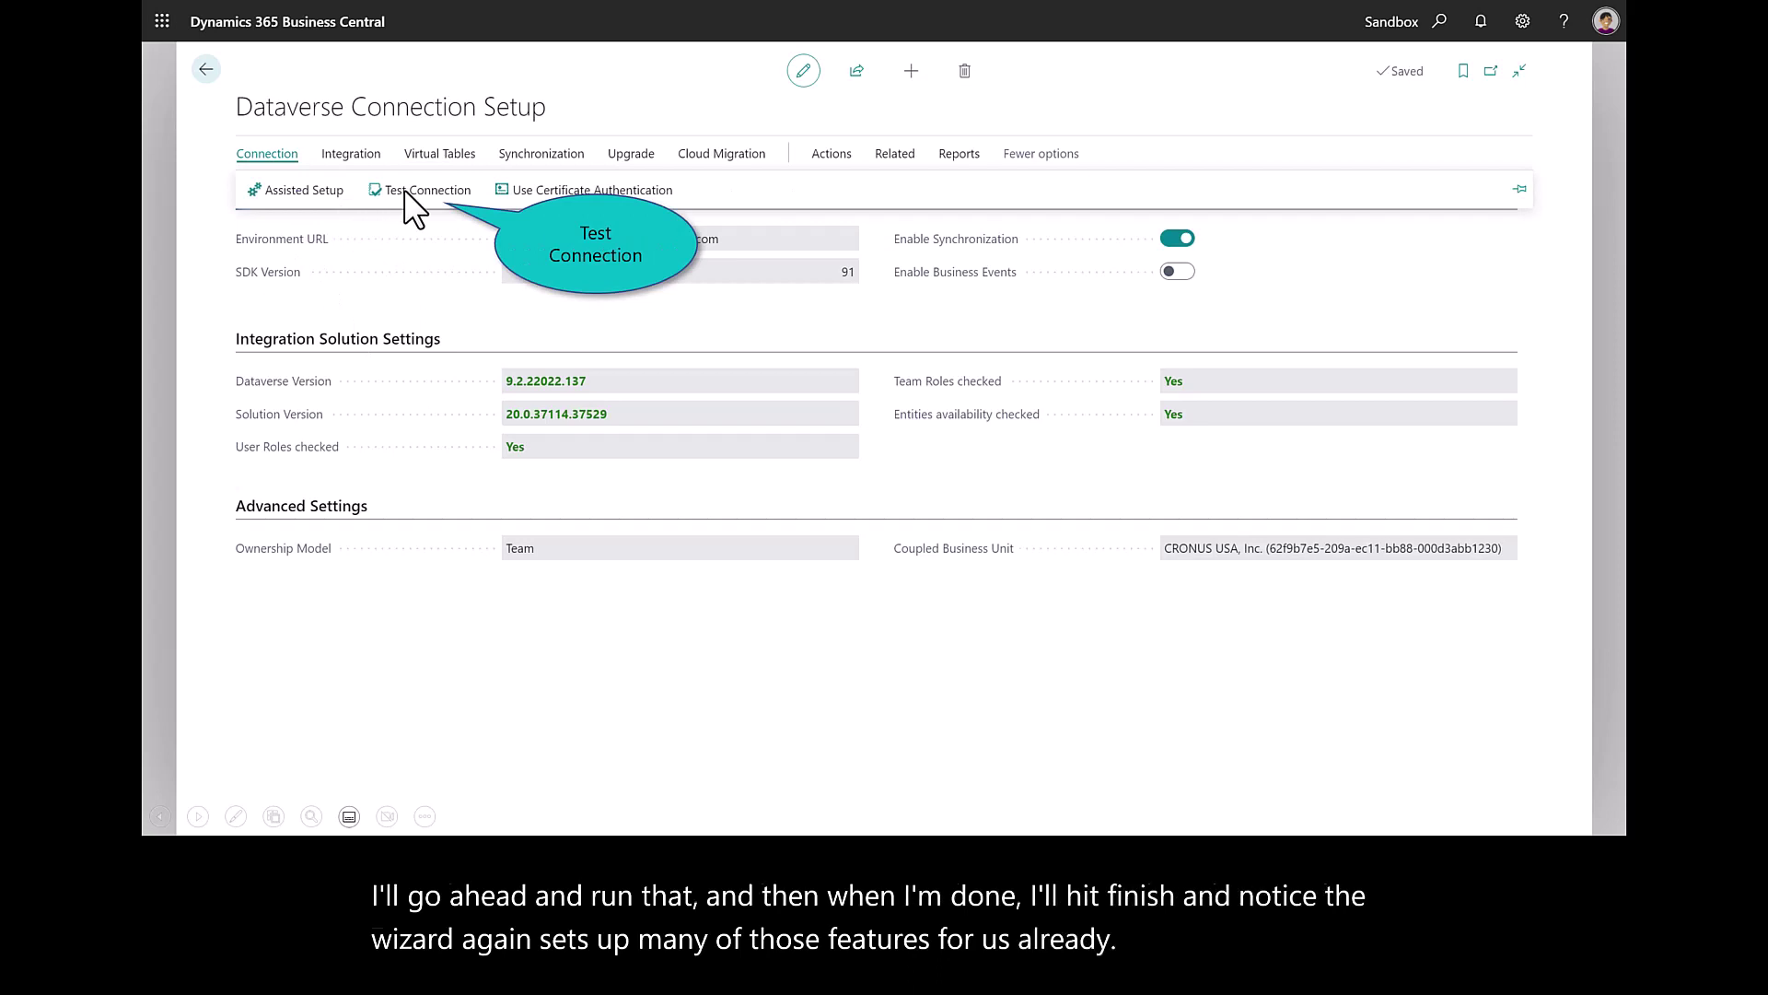
pyautogui.click(405, 190)
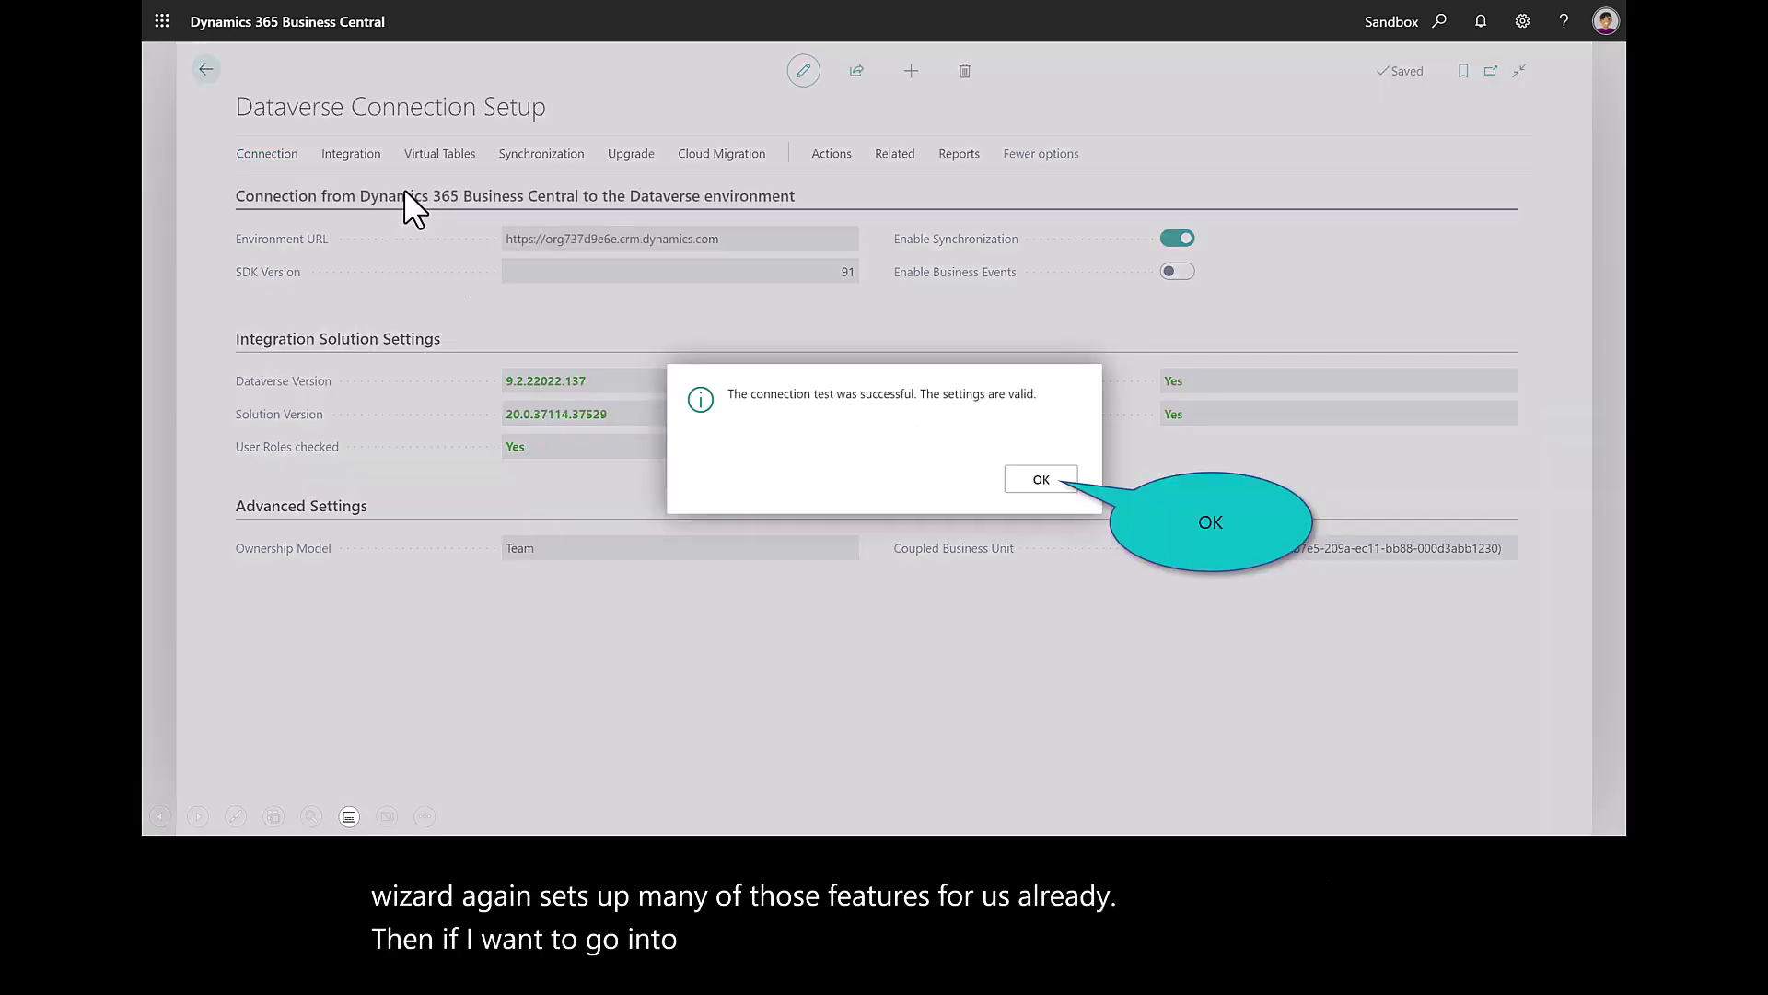
pyautogui.click(1072, 482)
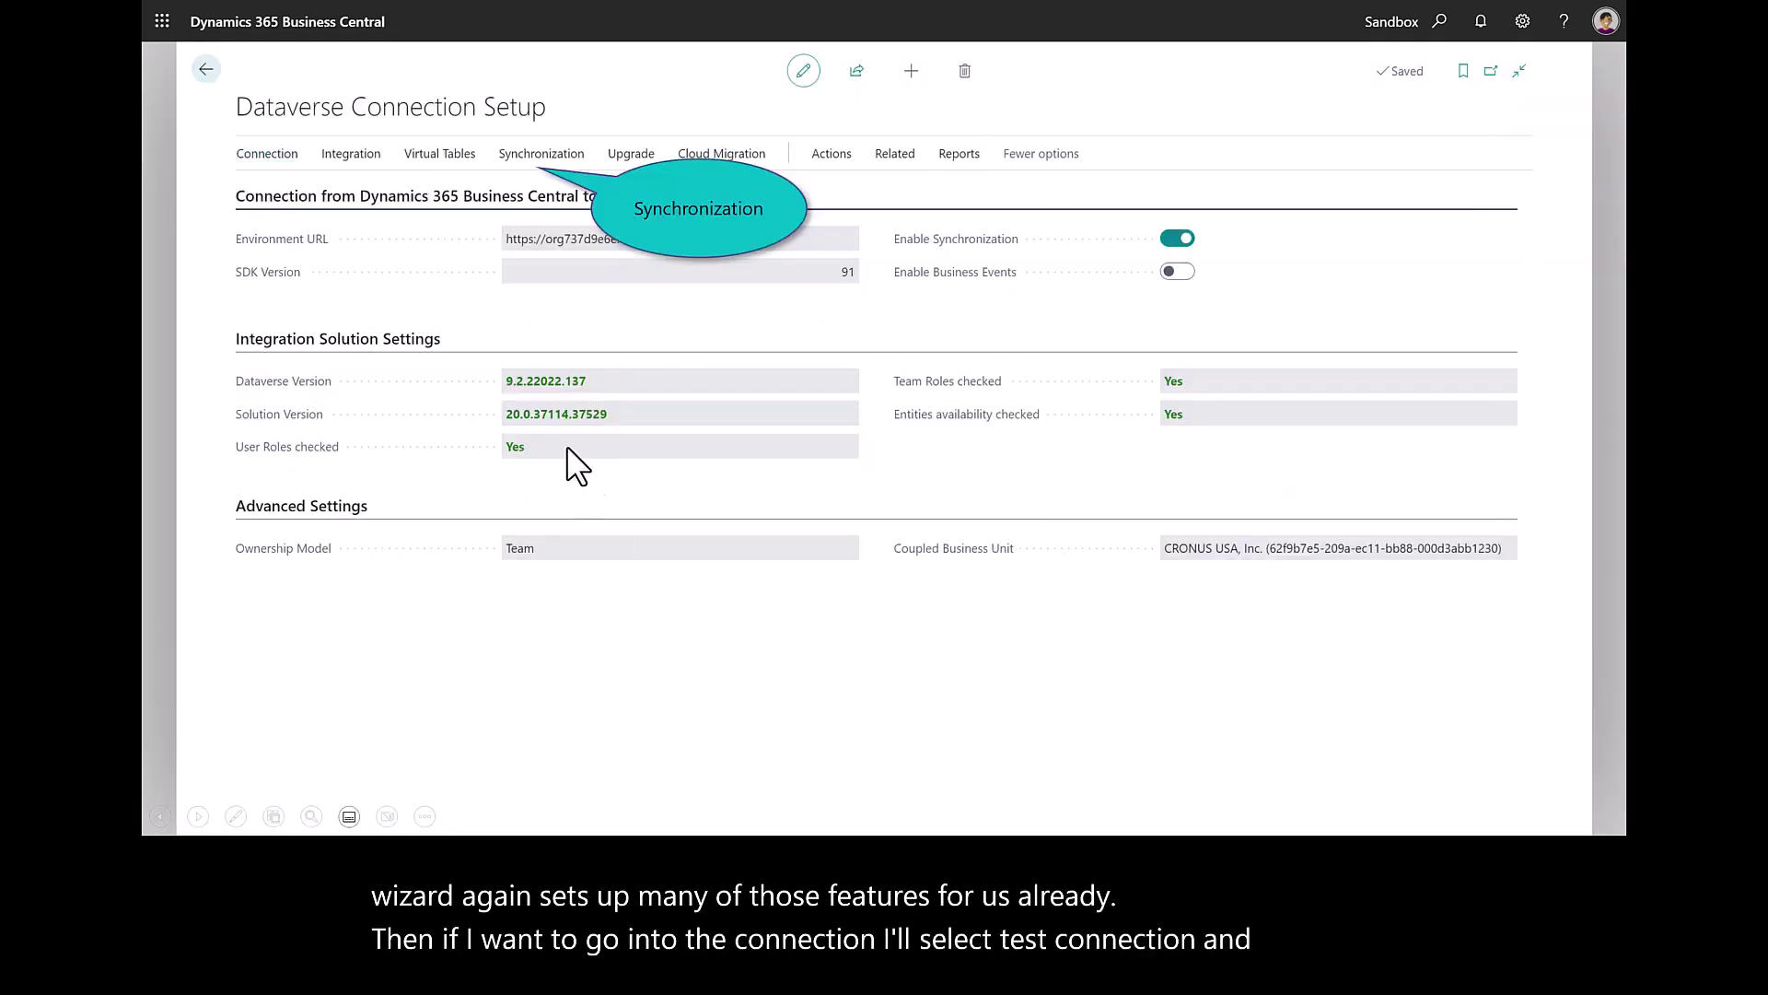
# Run full Dataverse synchronization, accepting CONTACT's coupling criteria, and sync all tables.
pyautogui.click(551, 153)
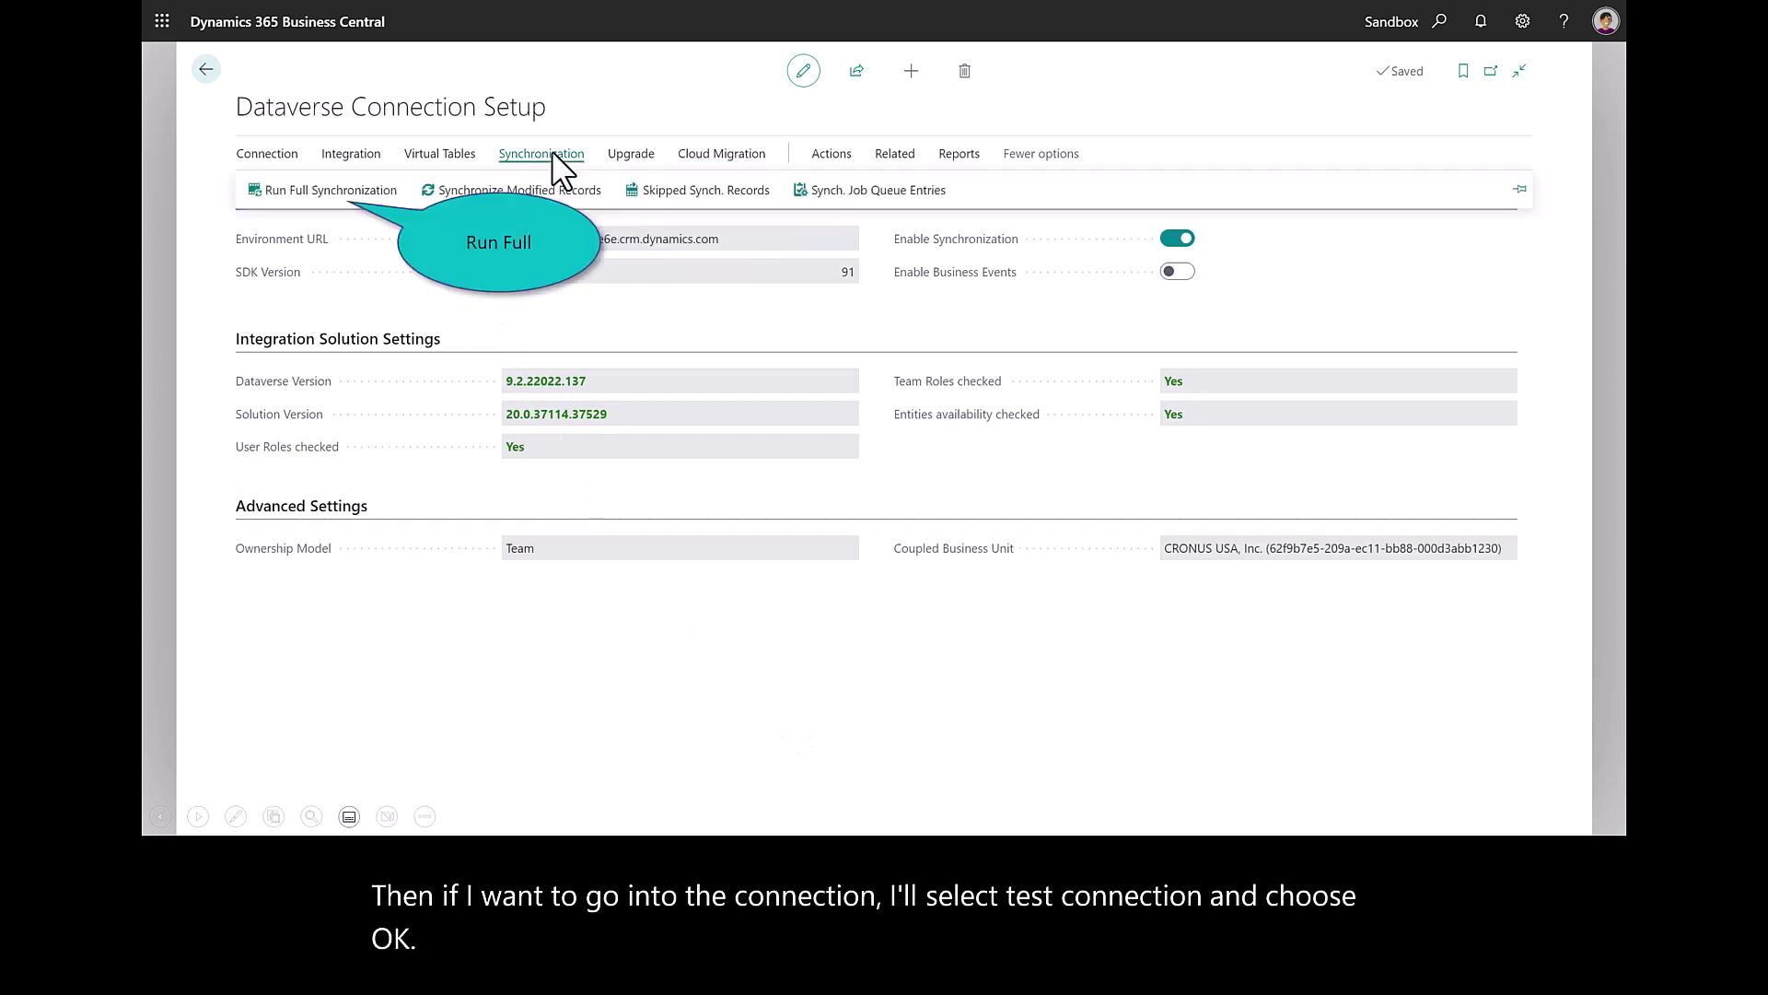
pyautogui.click(311, 194)
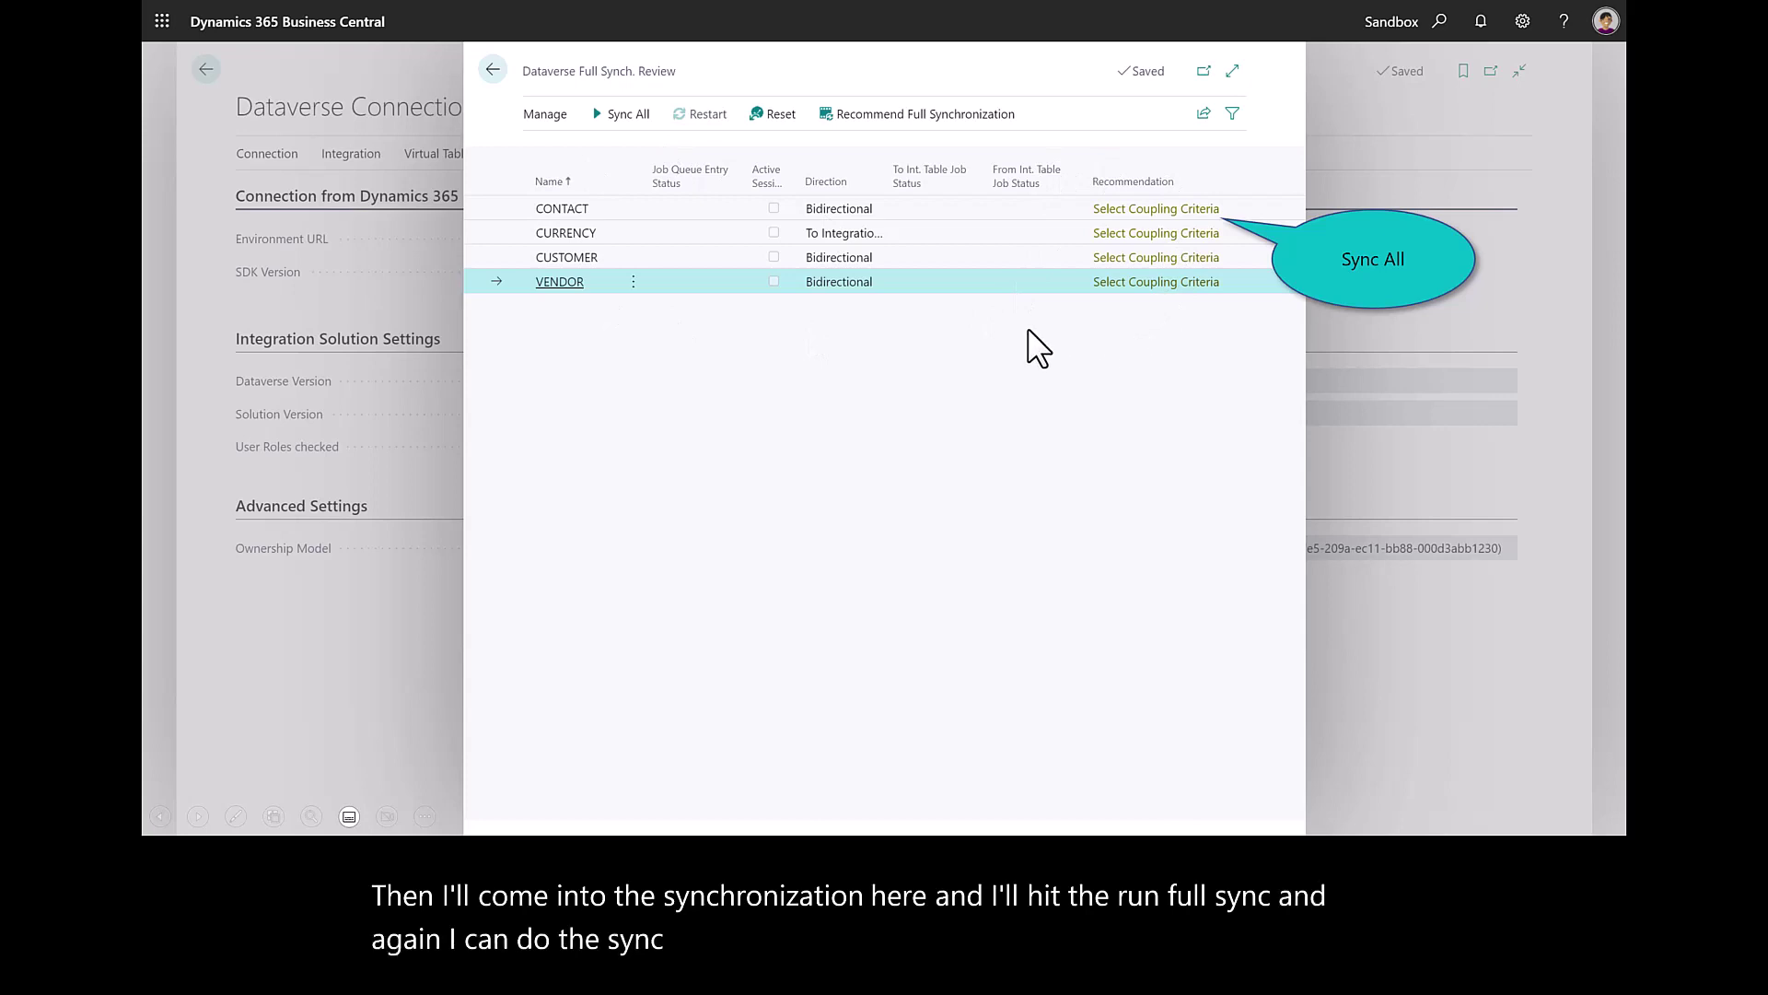
pyautogui.click(1156, 210)
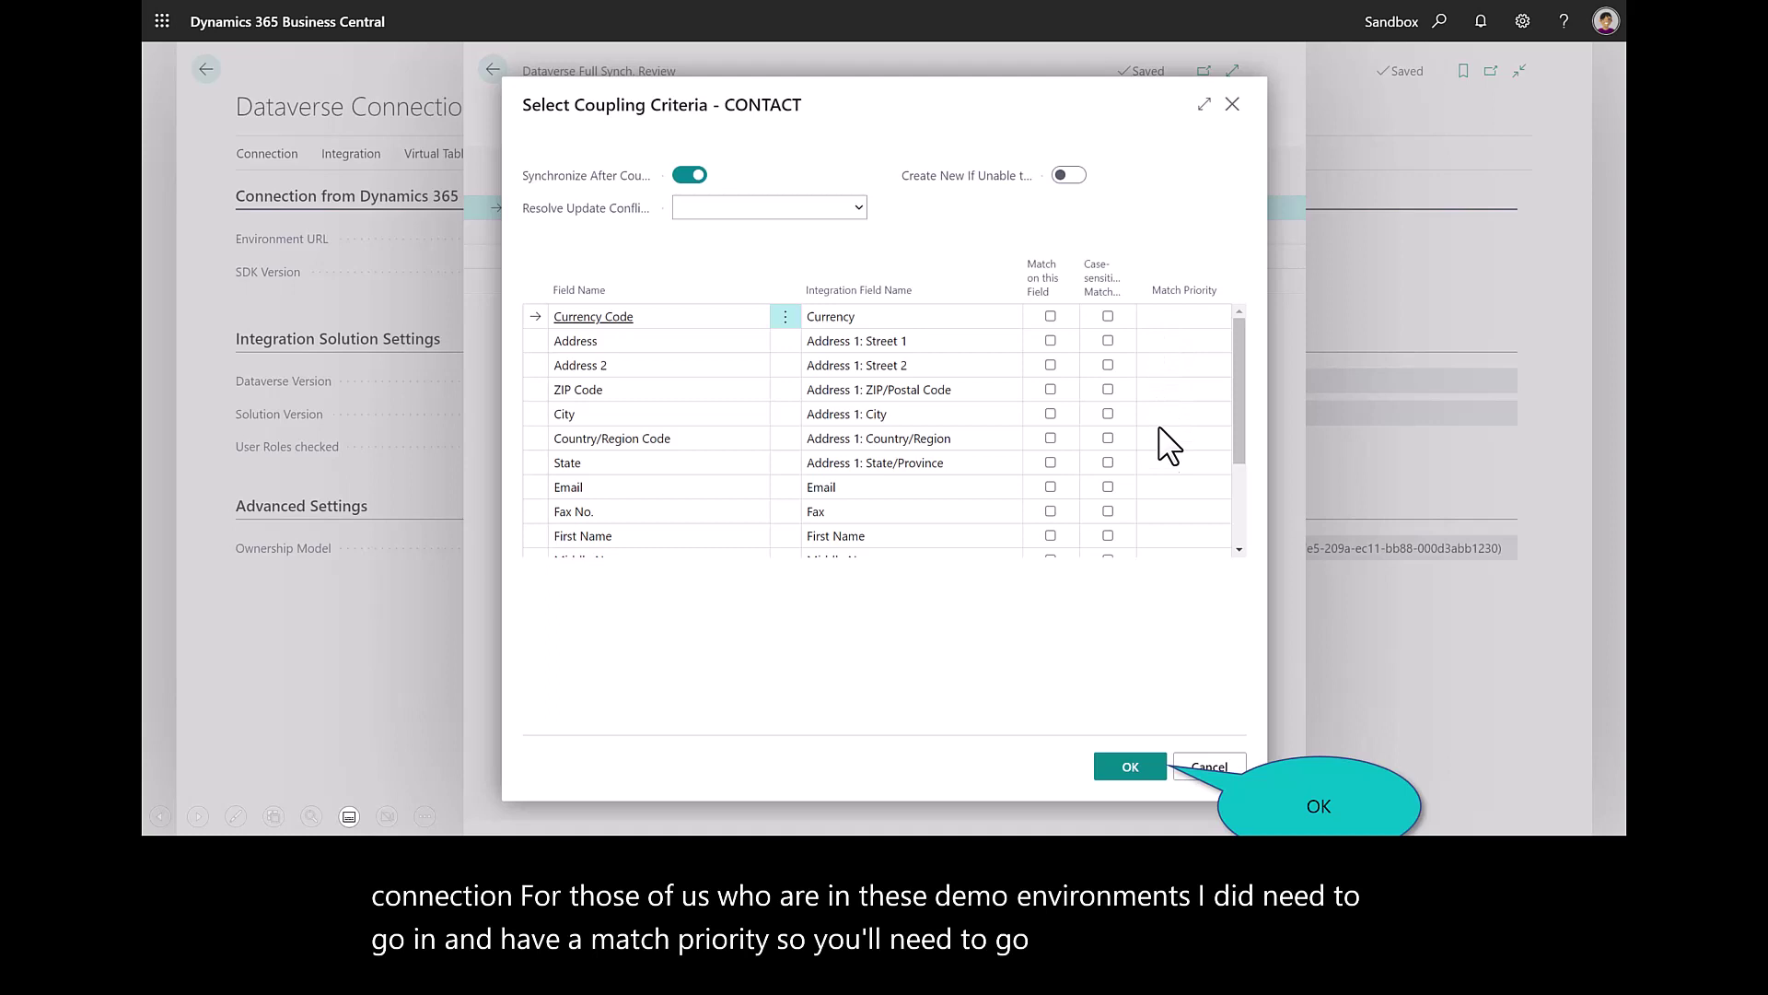
pyautogui.click(1124, 764)
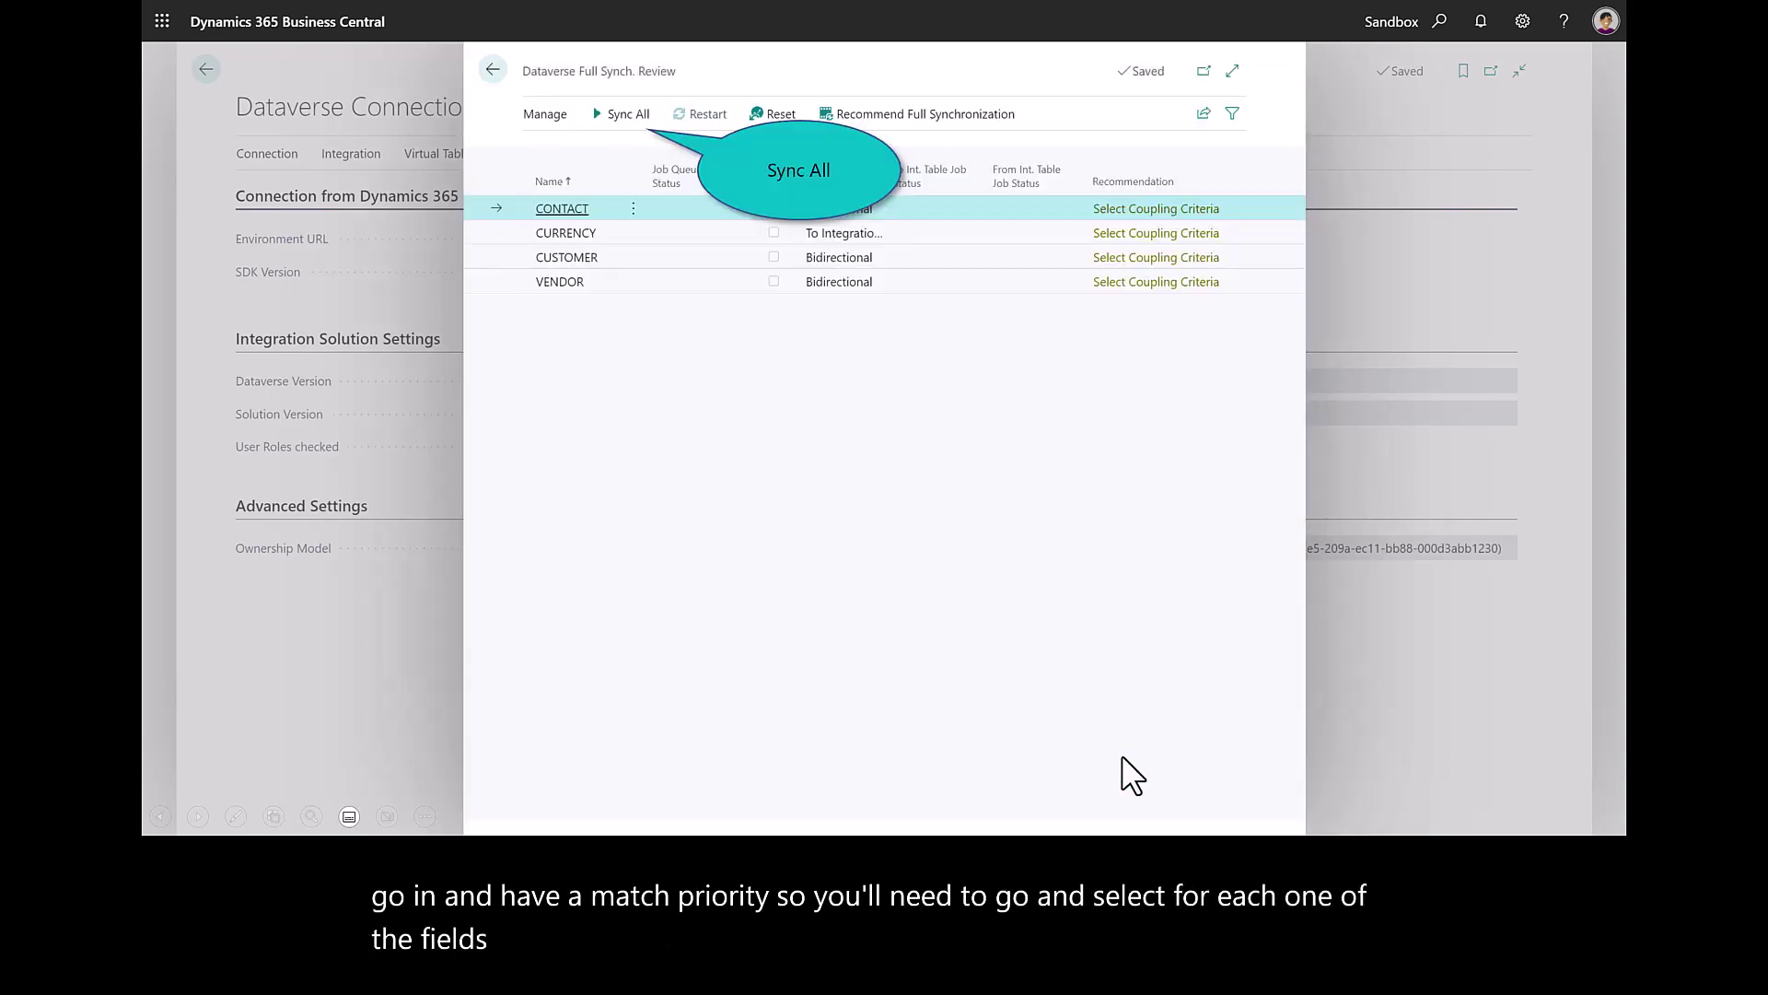
pyautogui.click(618, 114)
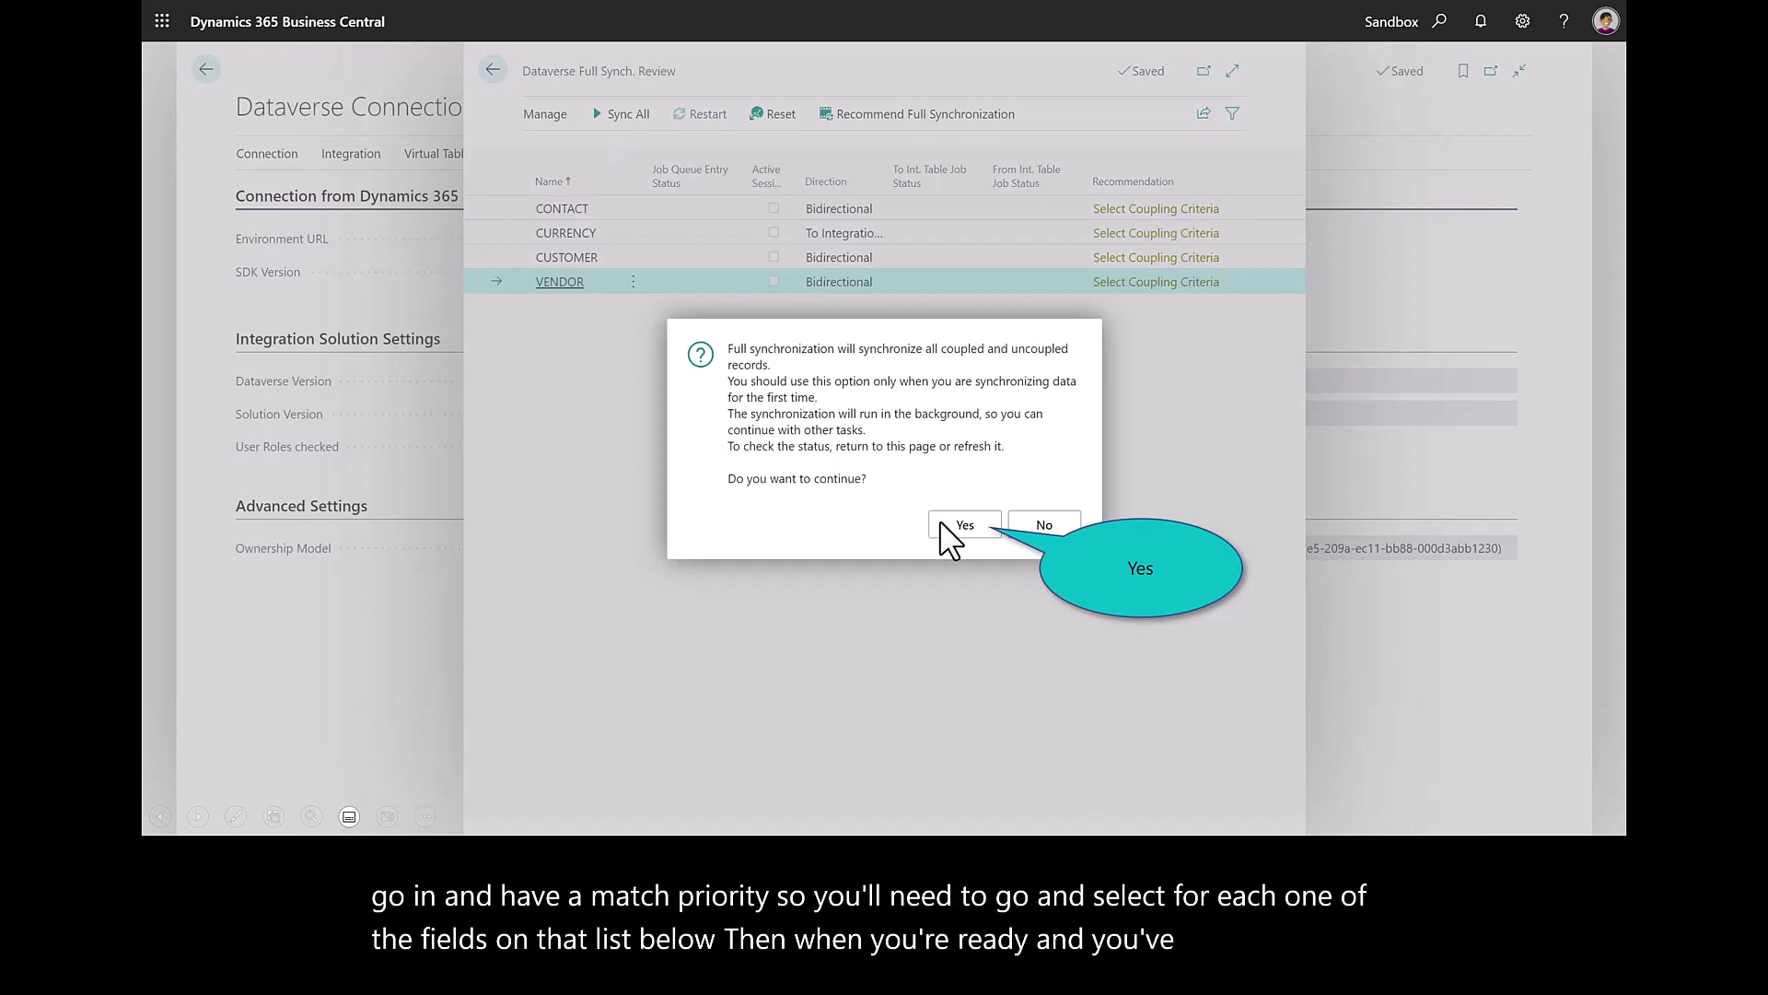
pyautogui.click(963, 525)
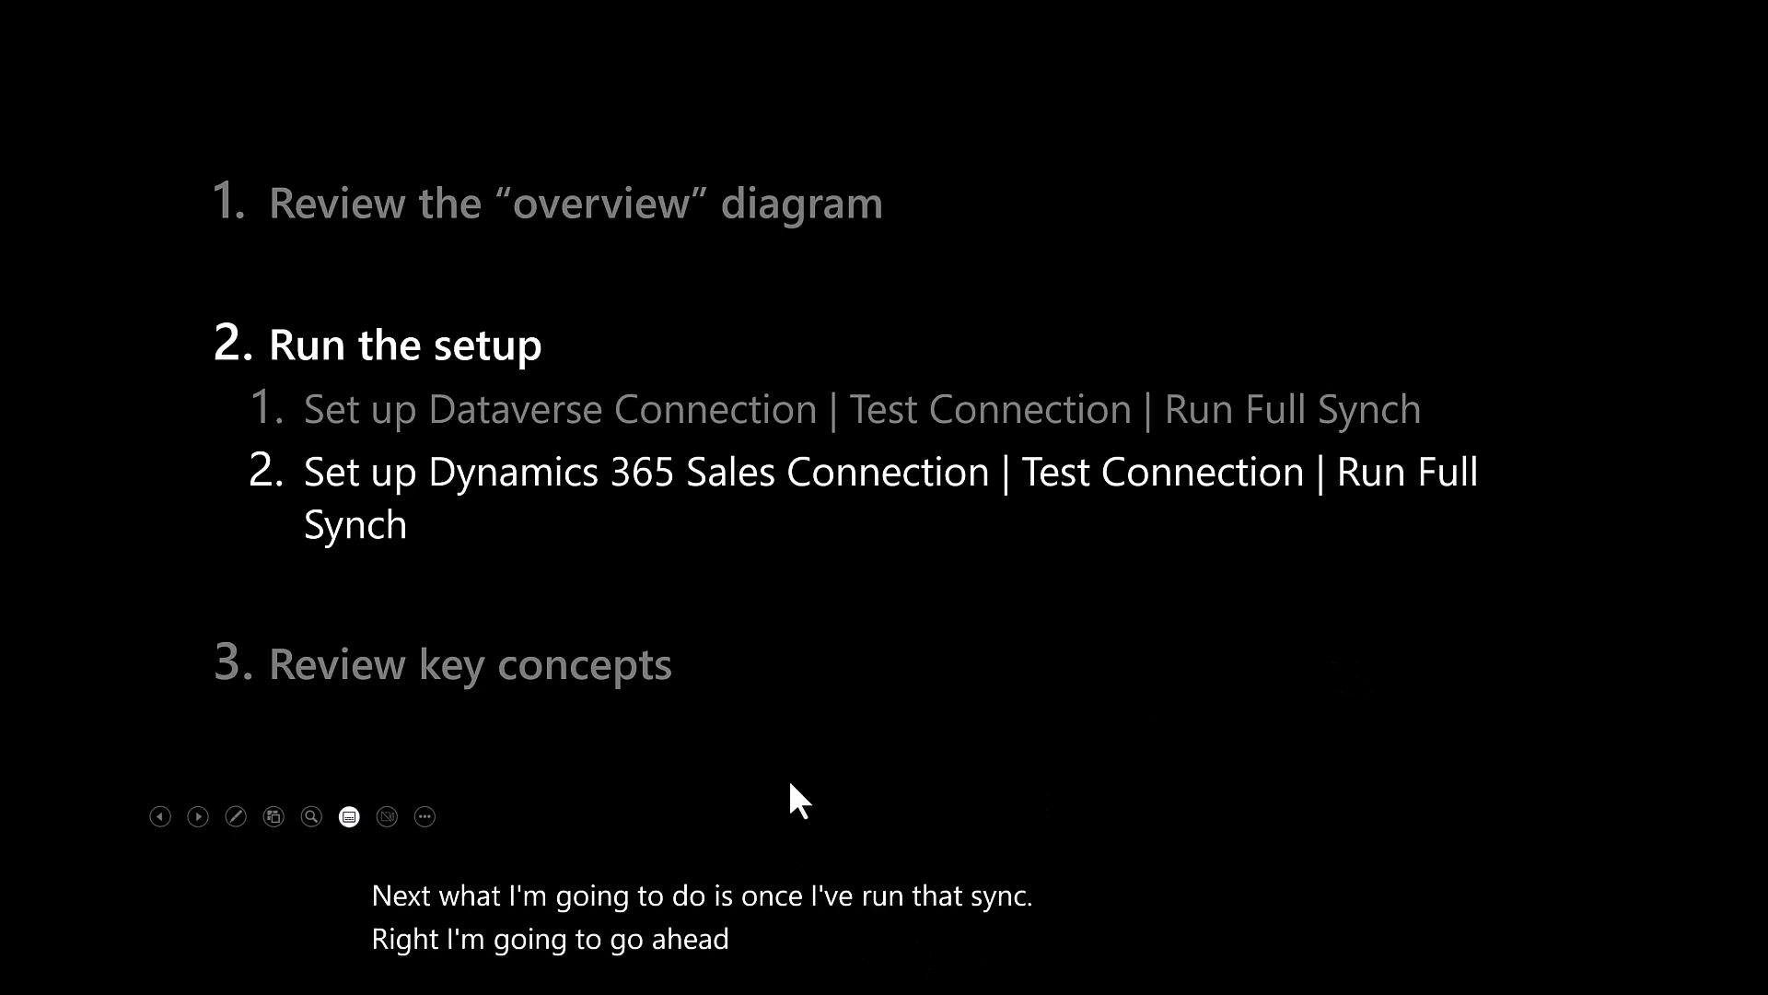
# Switch from the PowerPoint agenda slide back to Business Central's Dataverse Connection Setup.
pyautogui.hotkey('alt', 'Tab')
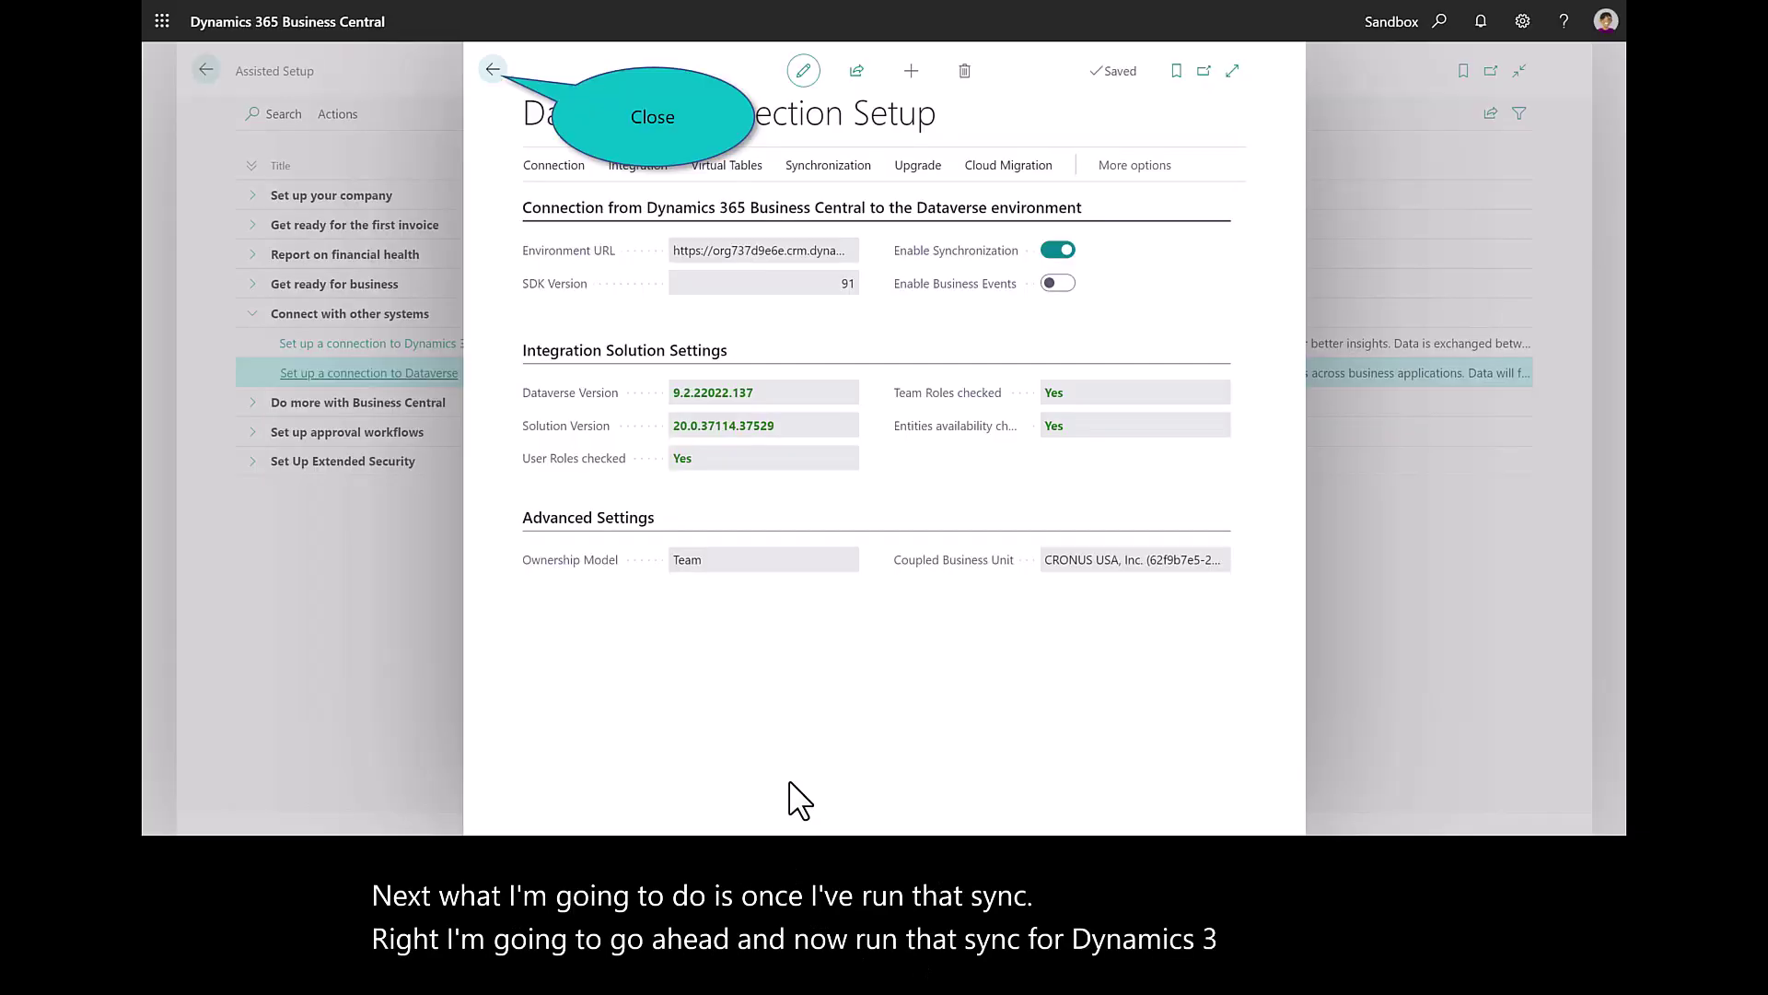
# Close the Dataverse wizard, then set up the Dynamics 365 Sales connection, signing in and accepting permissions.
pyautogui.click(482, 72)
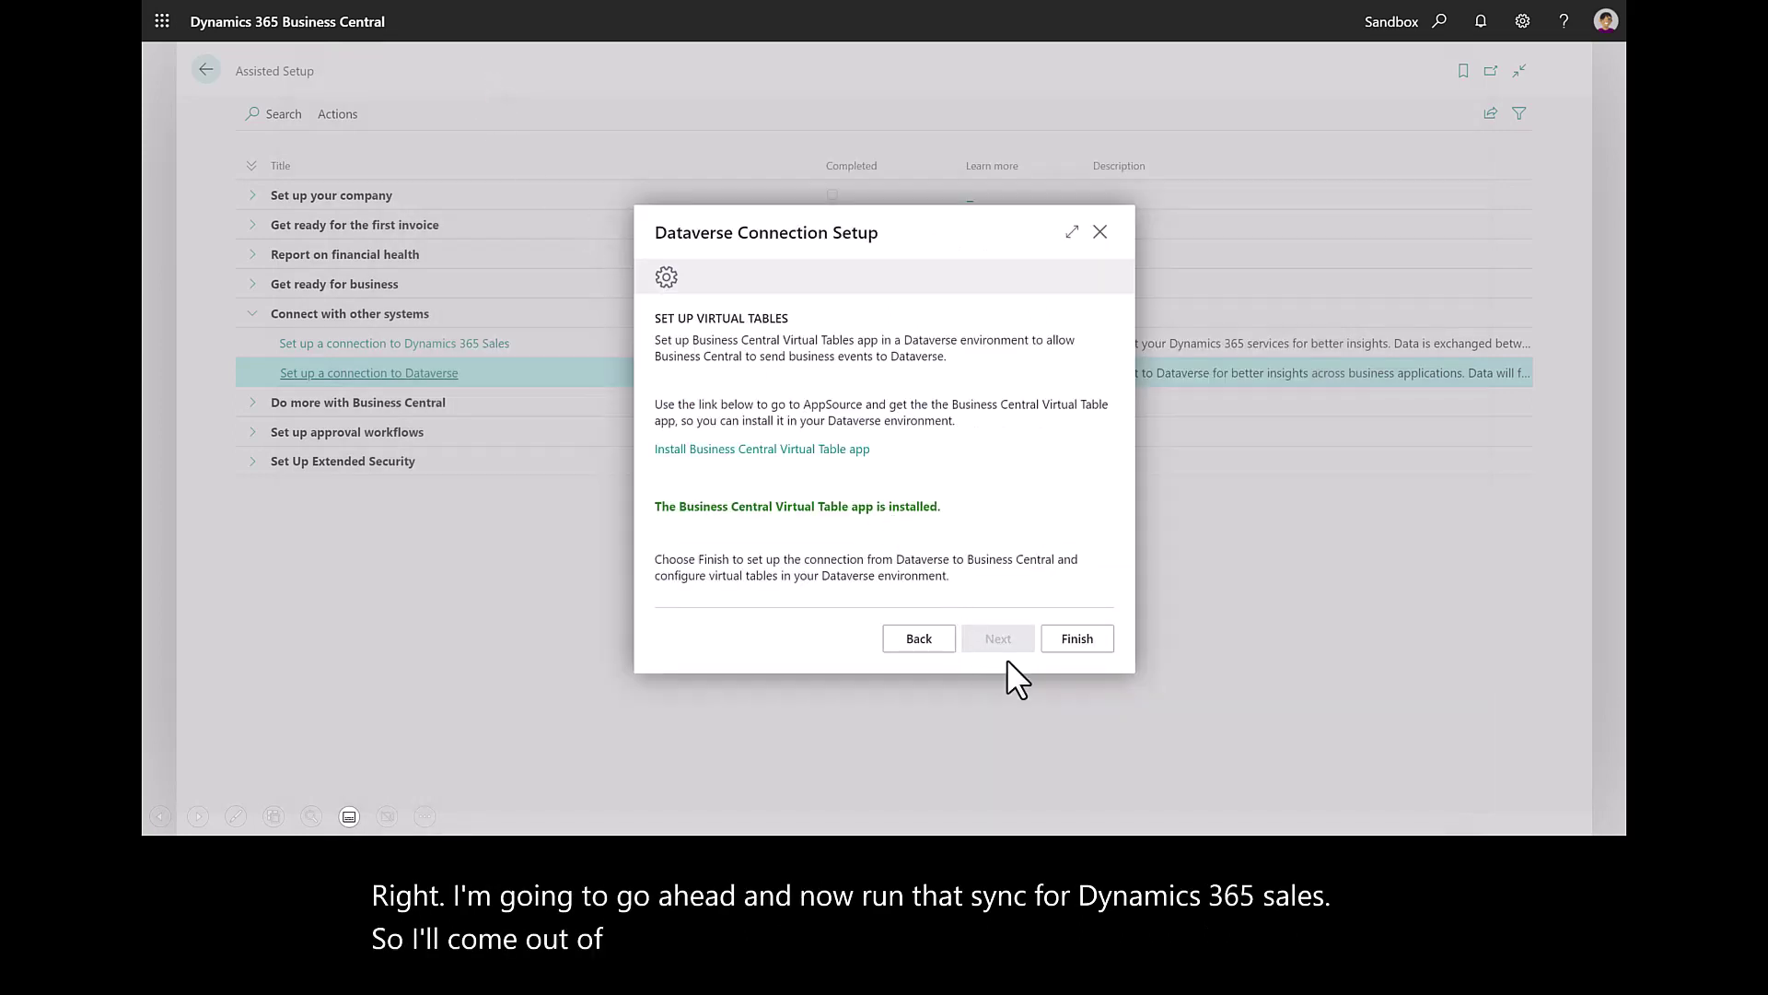
pyautogui.click(1047, 644)
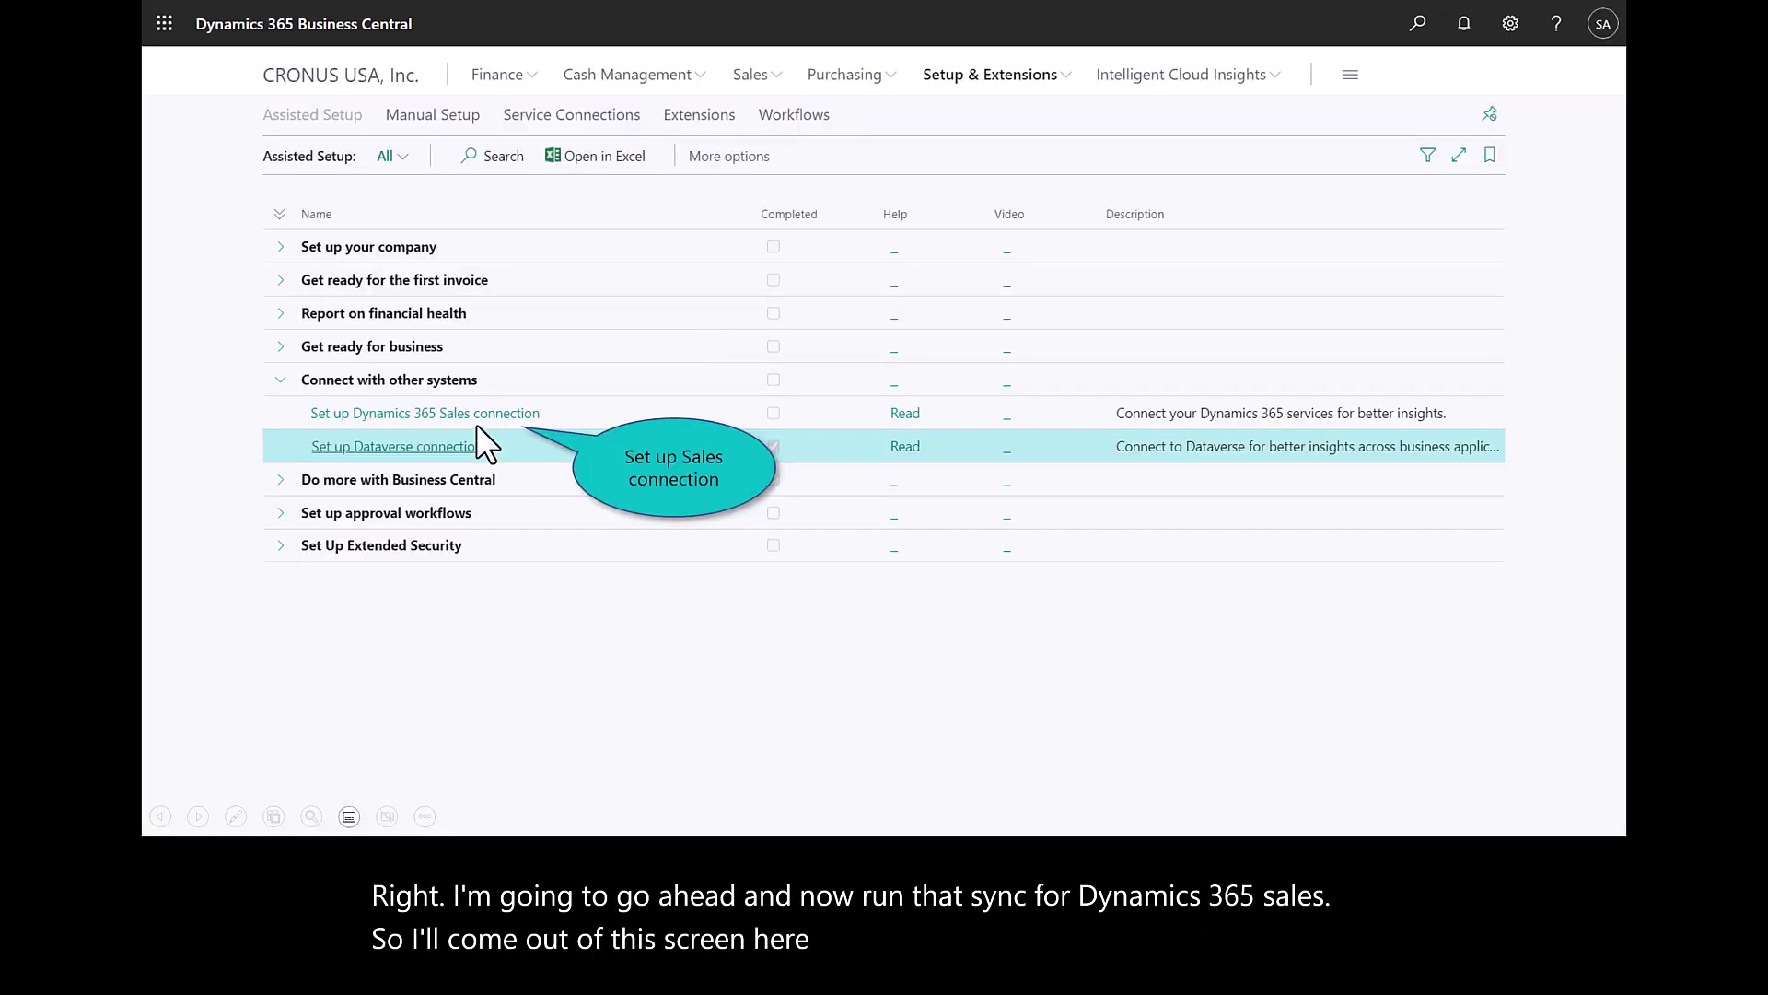
pyautogui.click(422, 412)
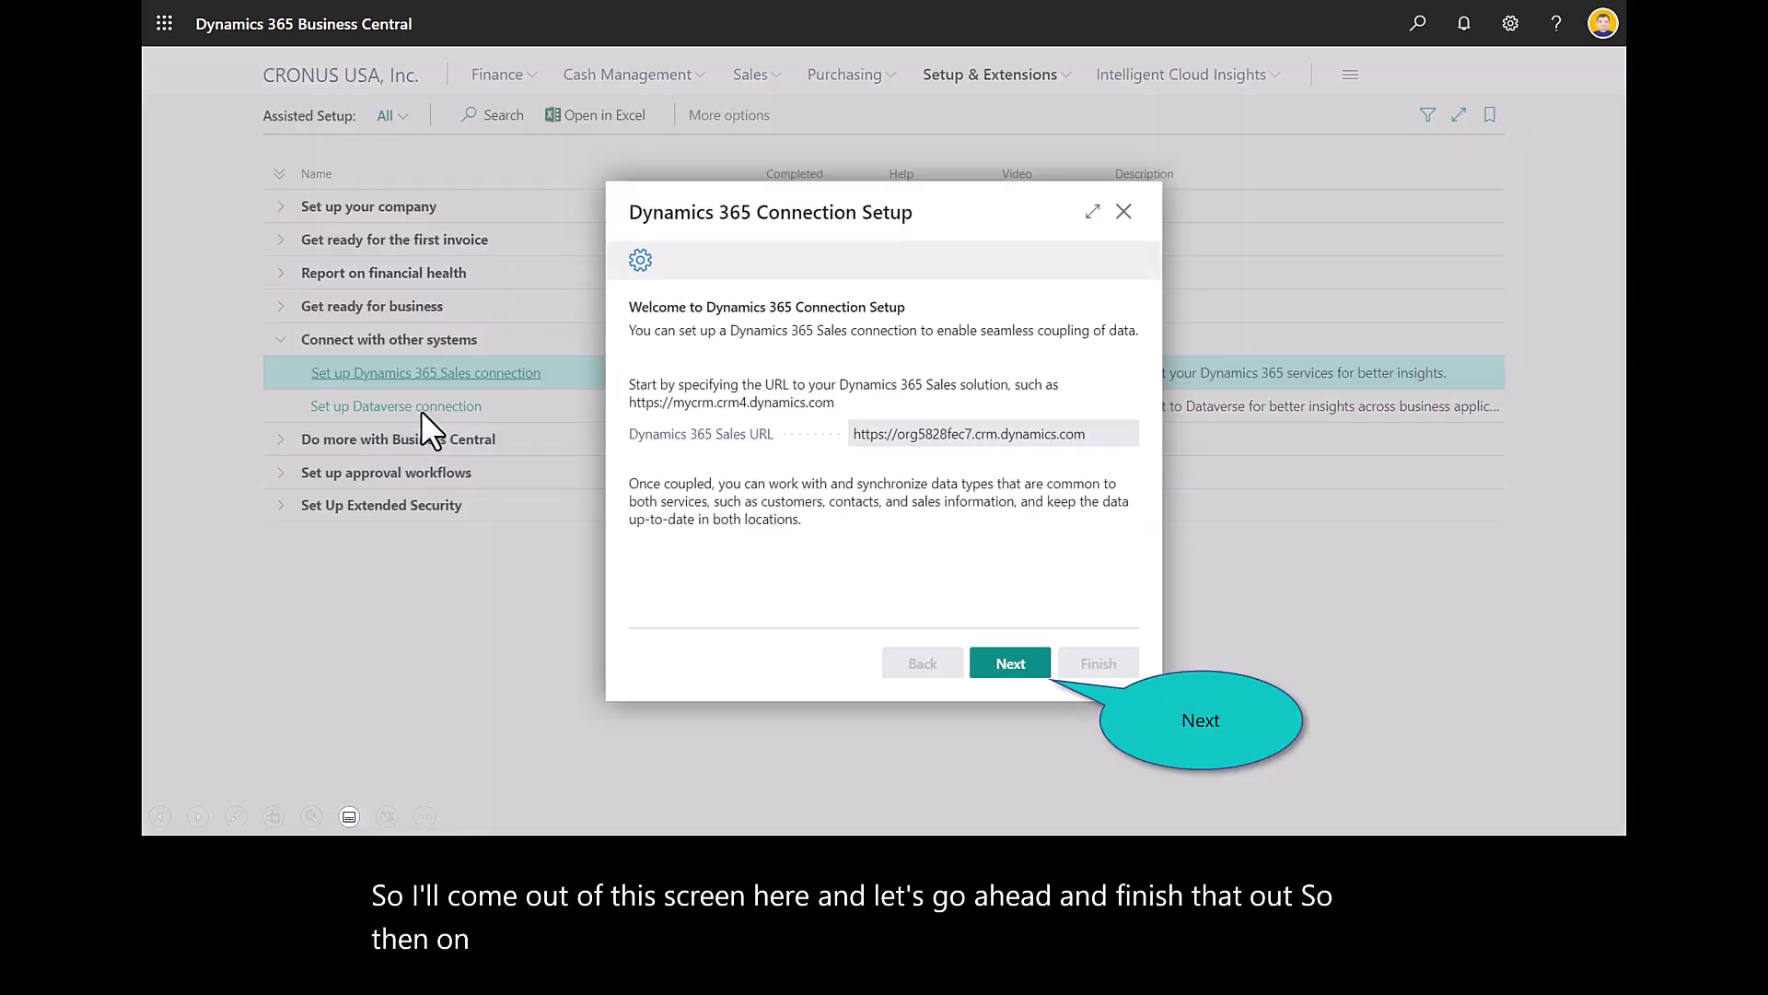
pyautogui.click(1019, 660)
pyautogui.click(879, 502)
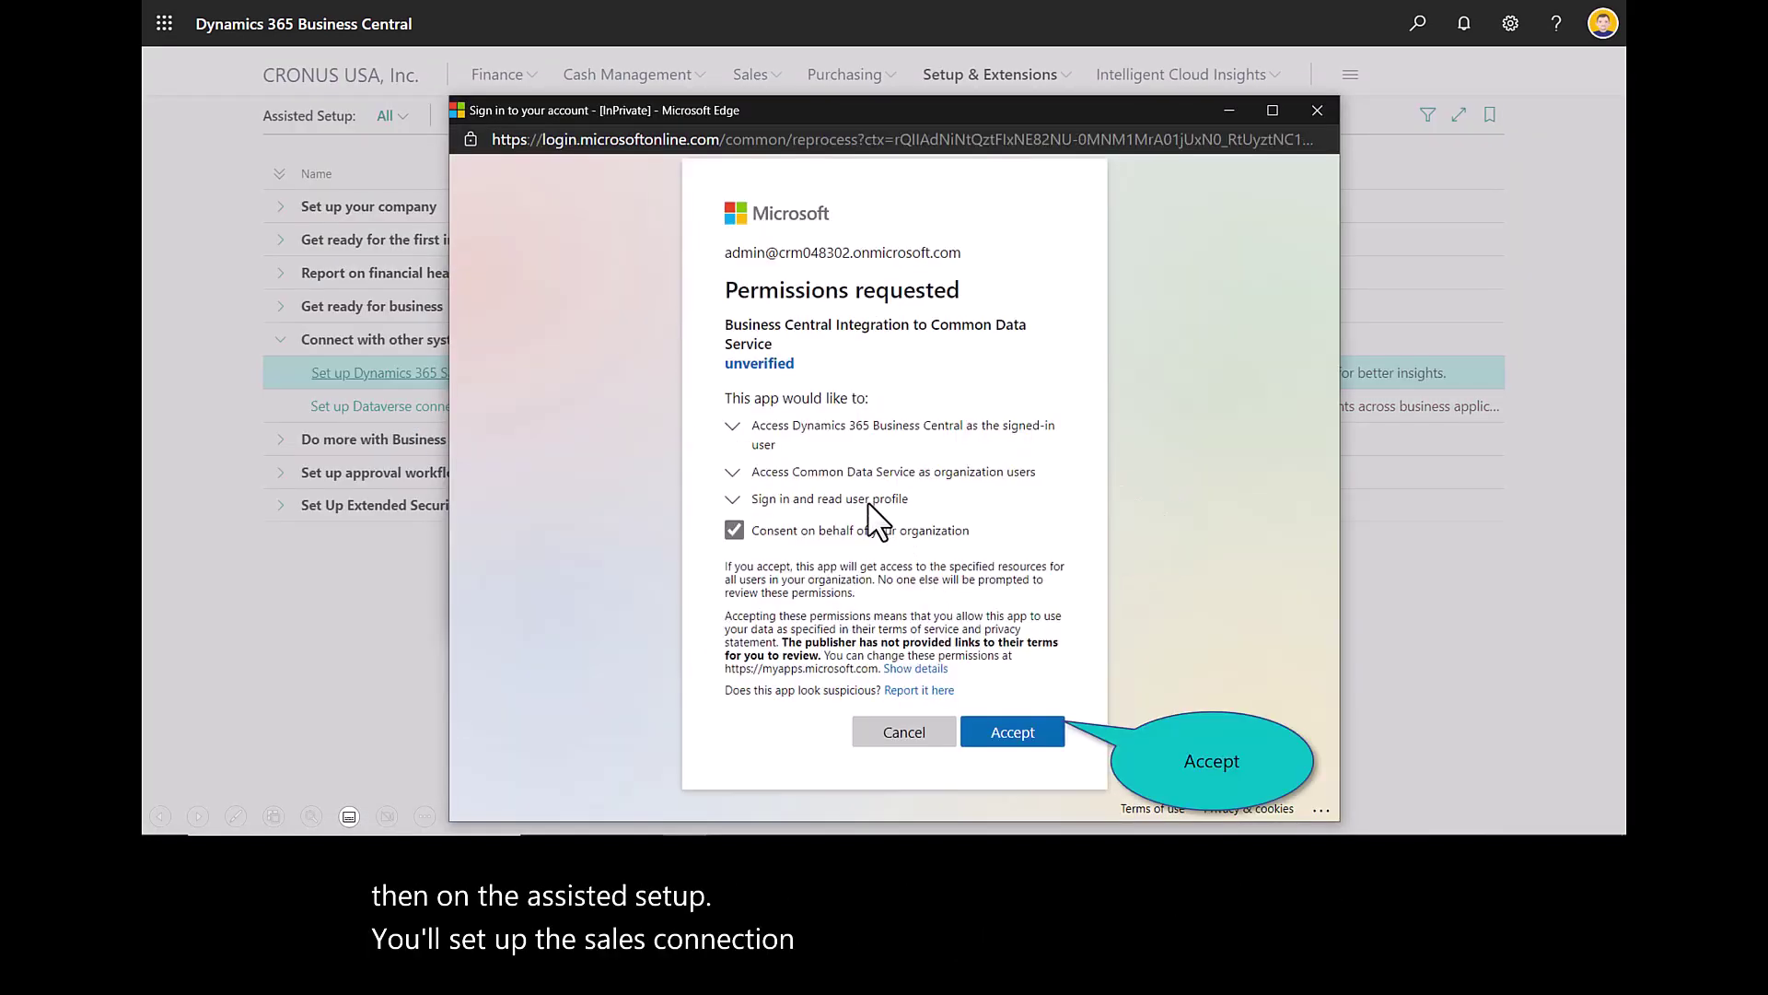
pyautogui.click(983, 728)
pyautogui.click(1068, 671)
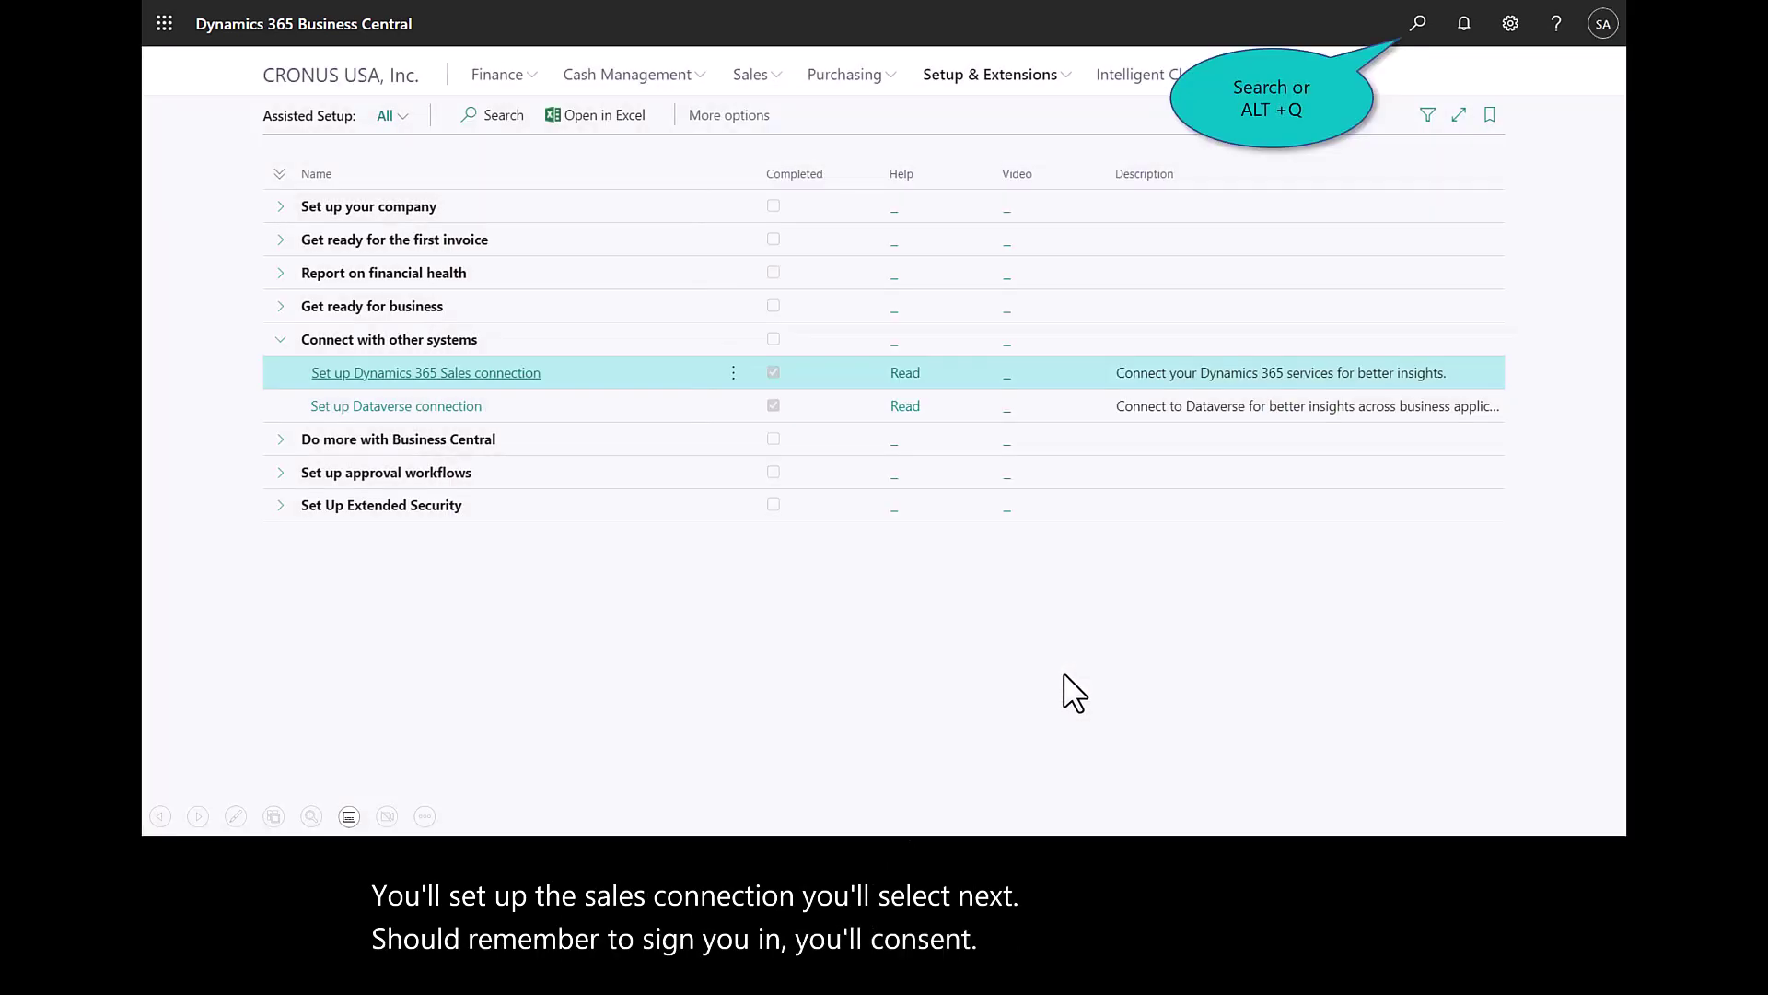
# Search 'Dynamics 365' to open Microsoft Dynamics 365 Connection Setup and test the connection.
pyautogui.click(1419, 23)
pyautogui.write('Dynamics 365')
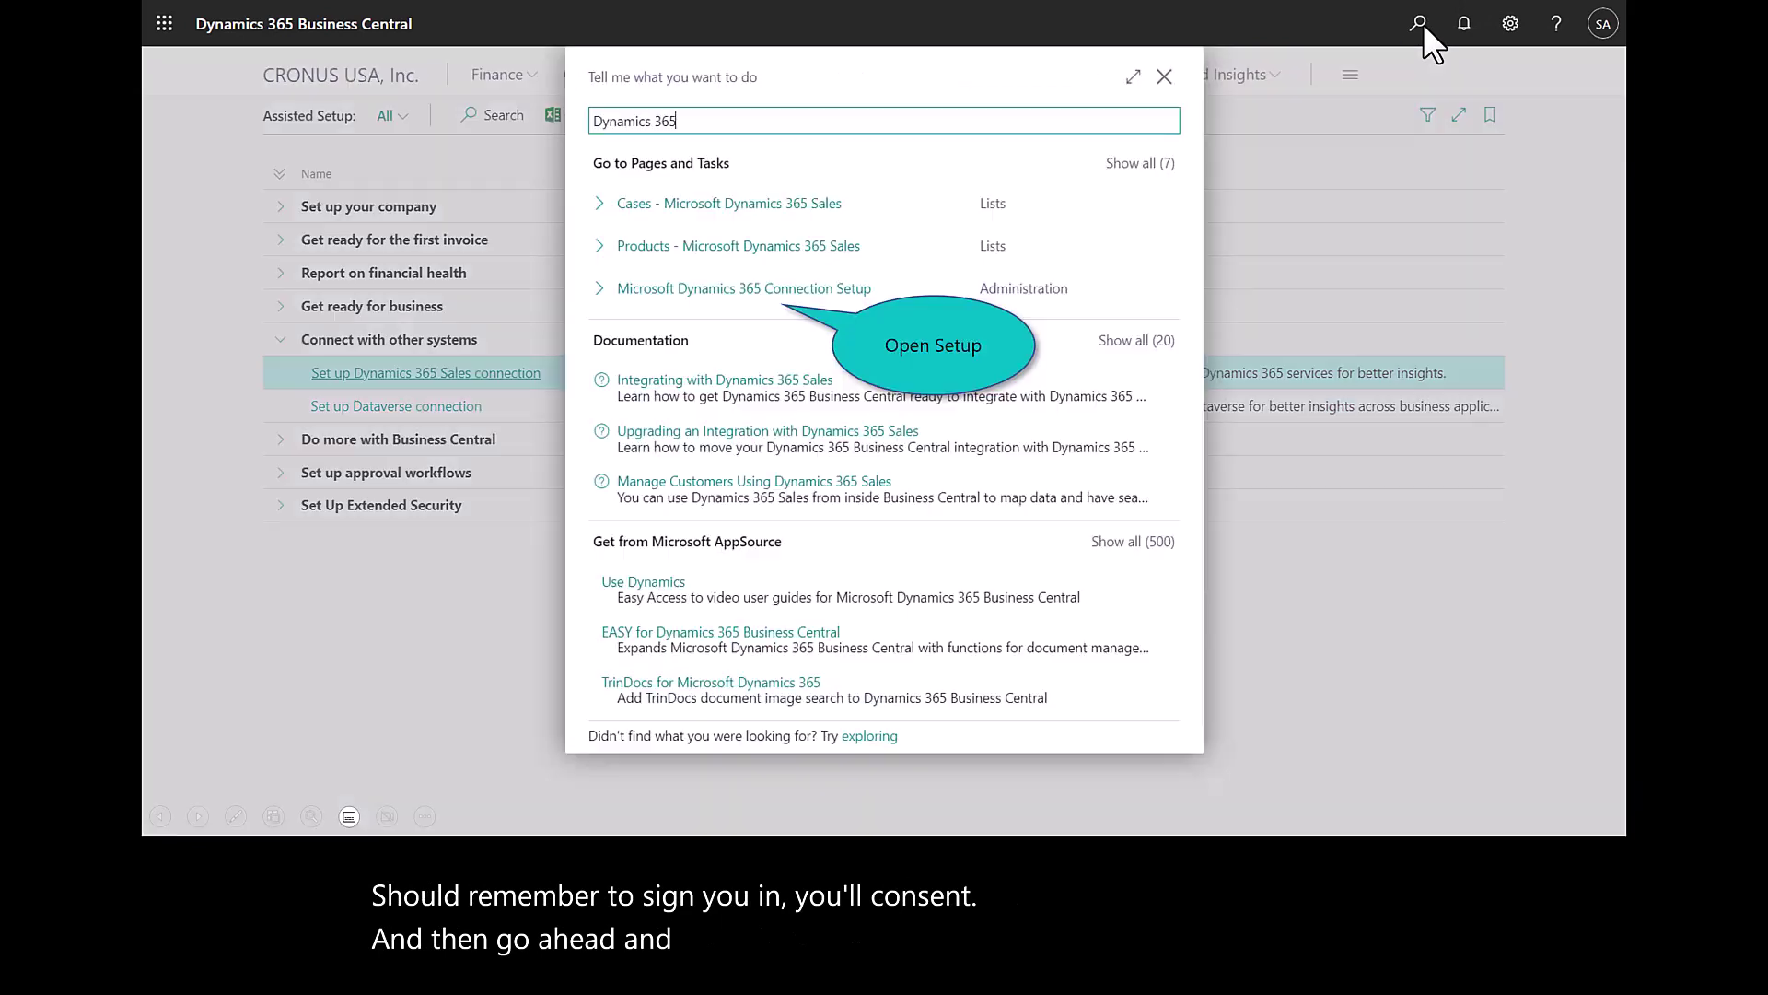
pyautogui.click(726, 289)
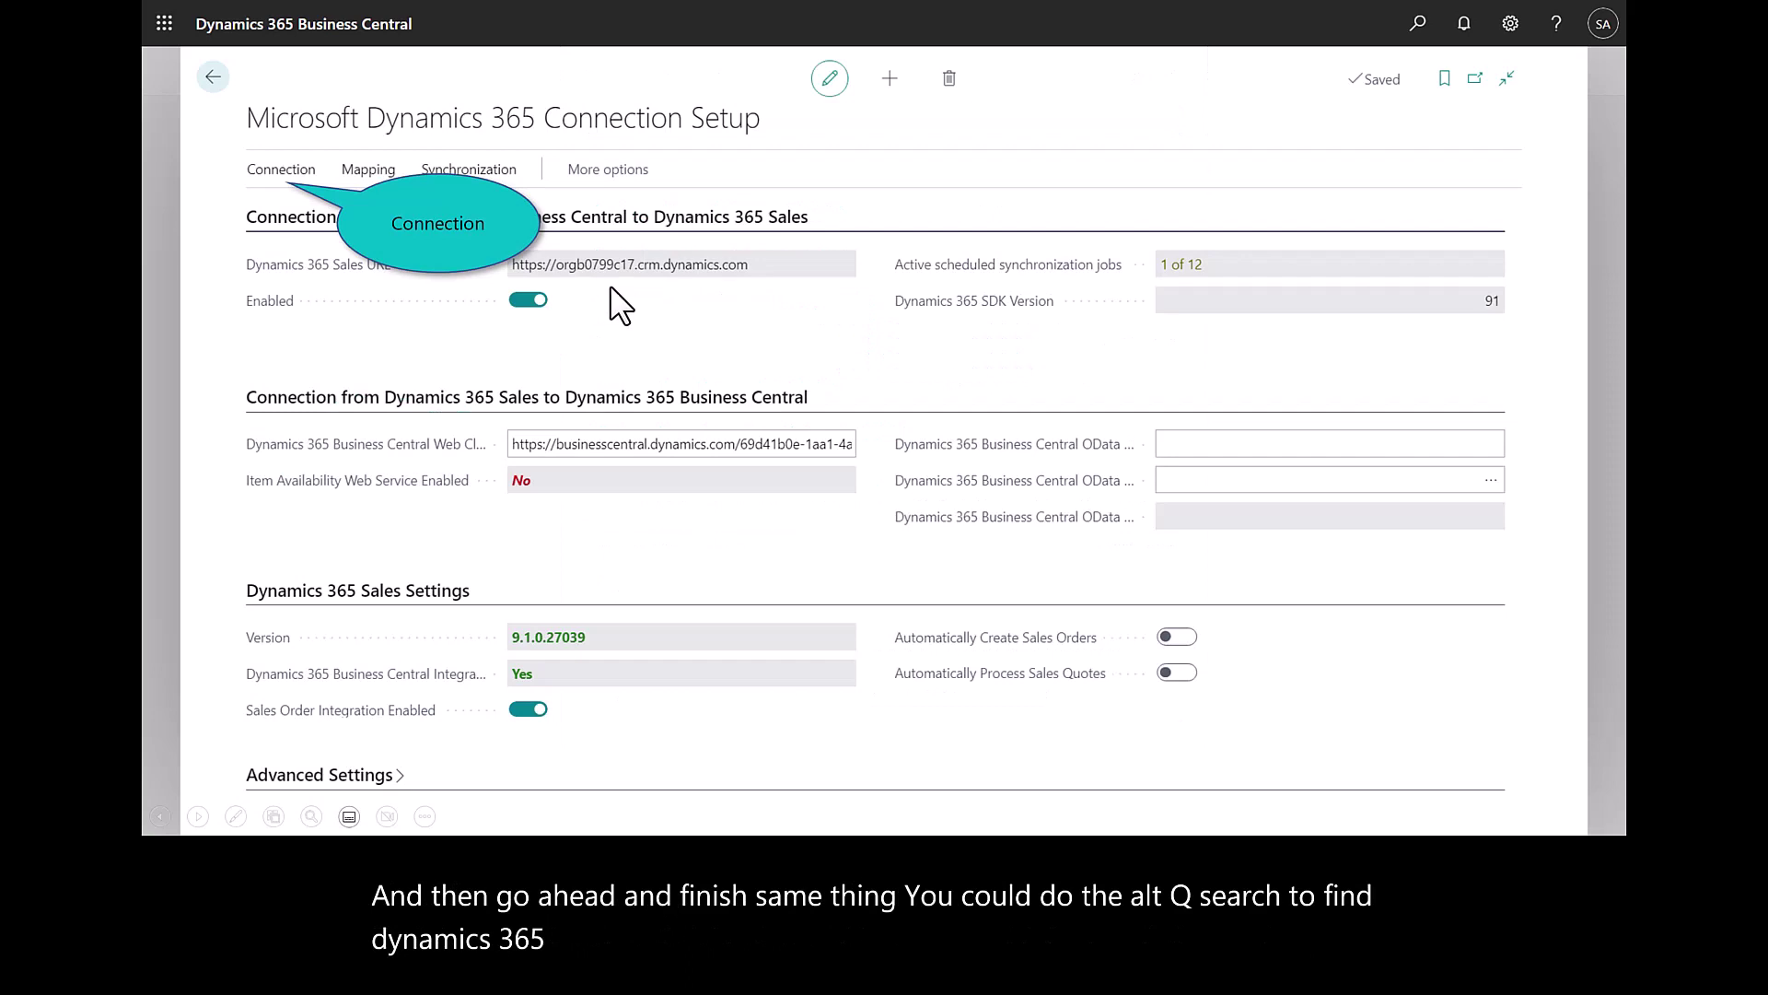
pyautogui.click(270, 172)
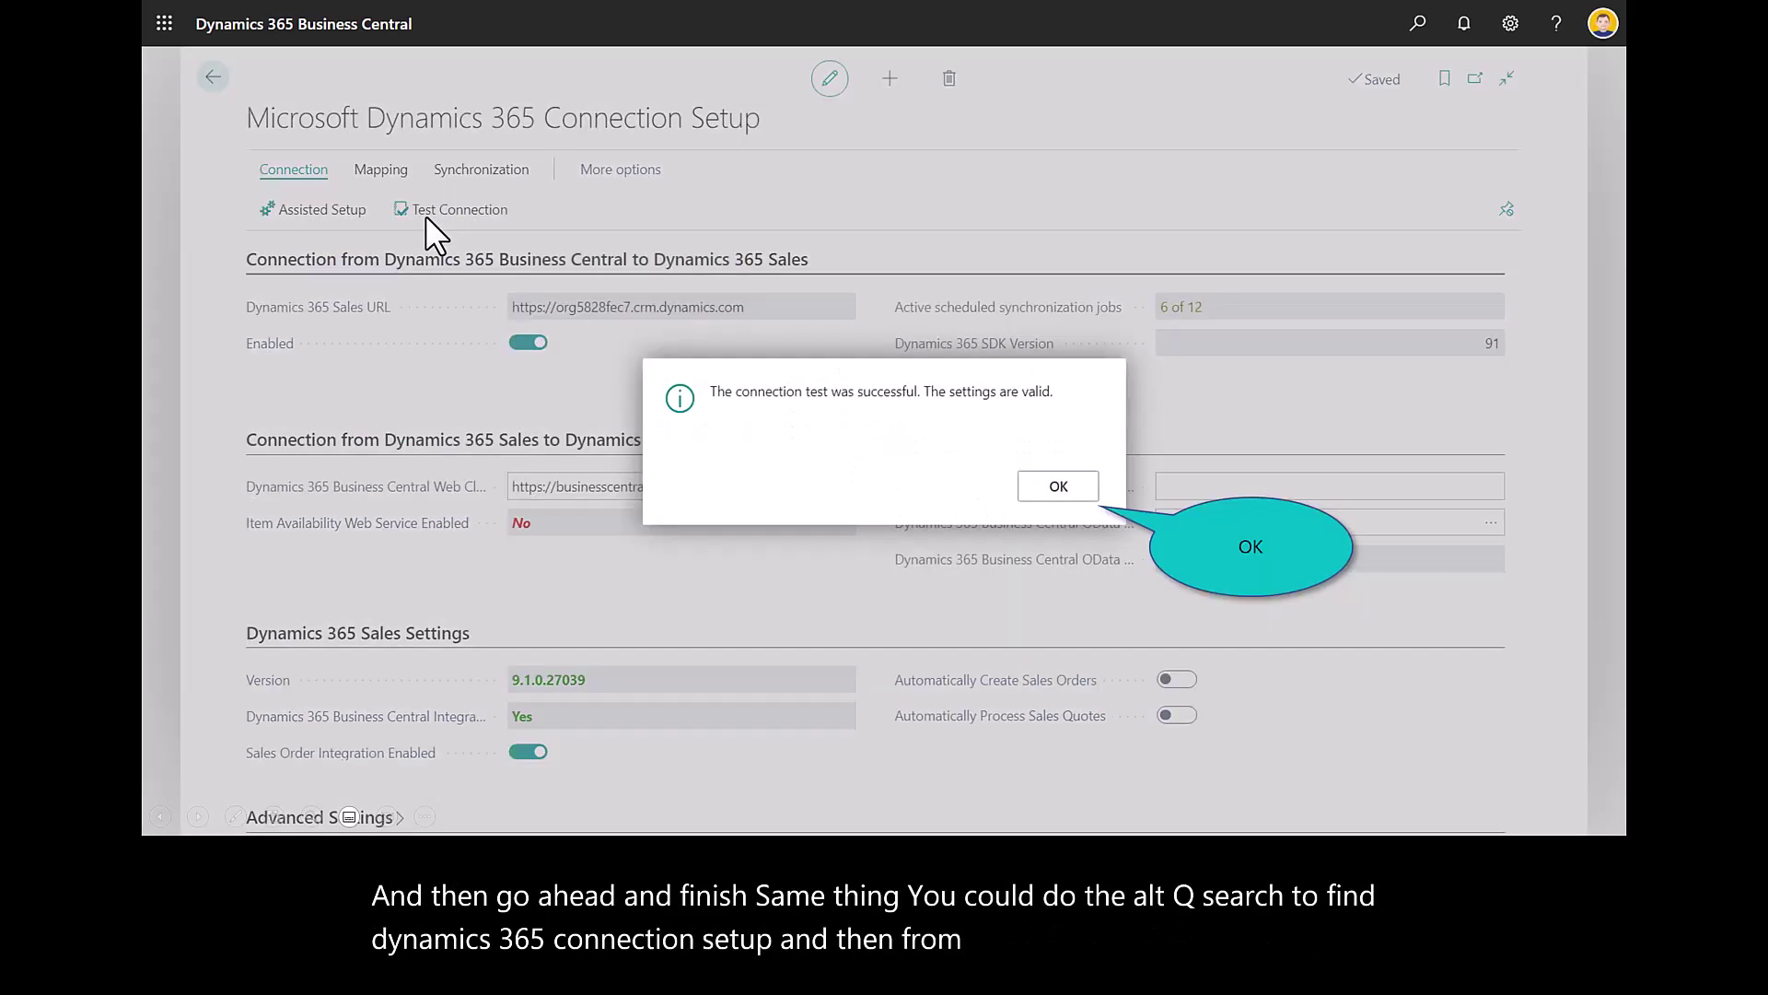
pyautogui.click(1050, 490)
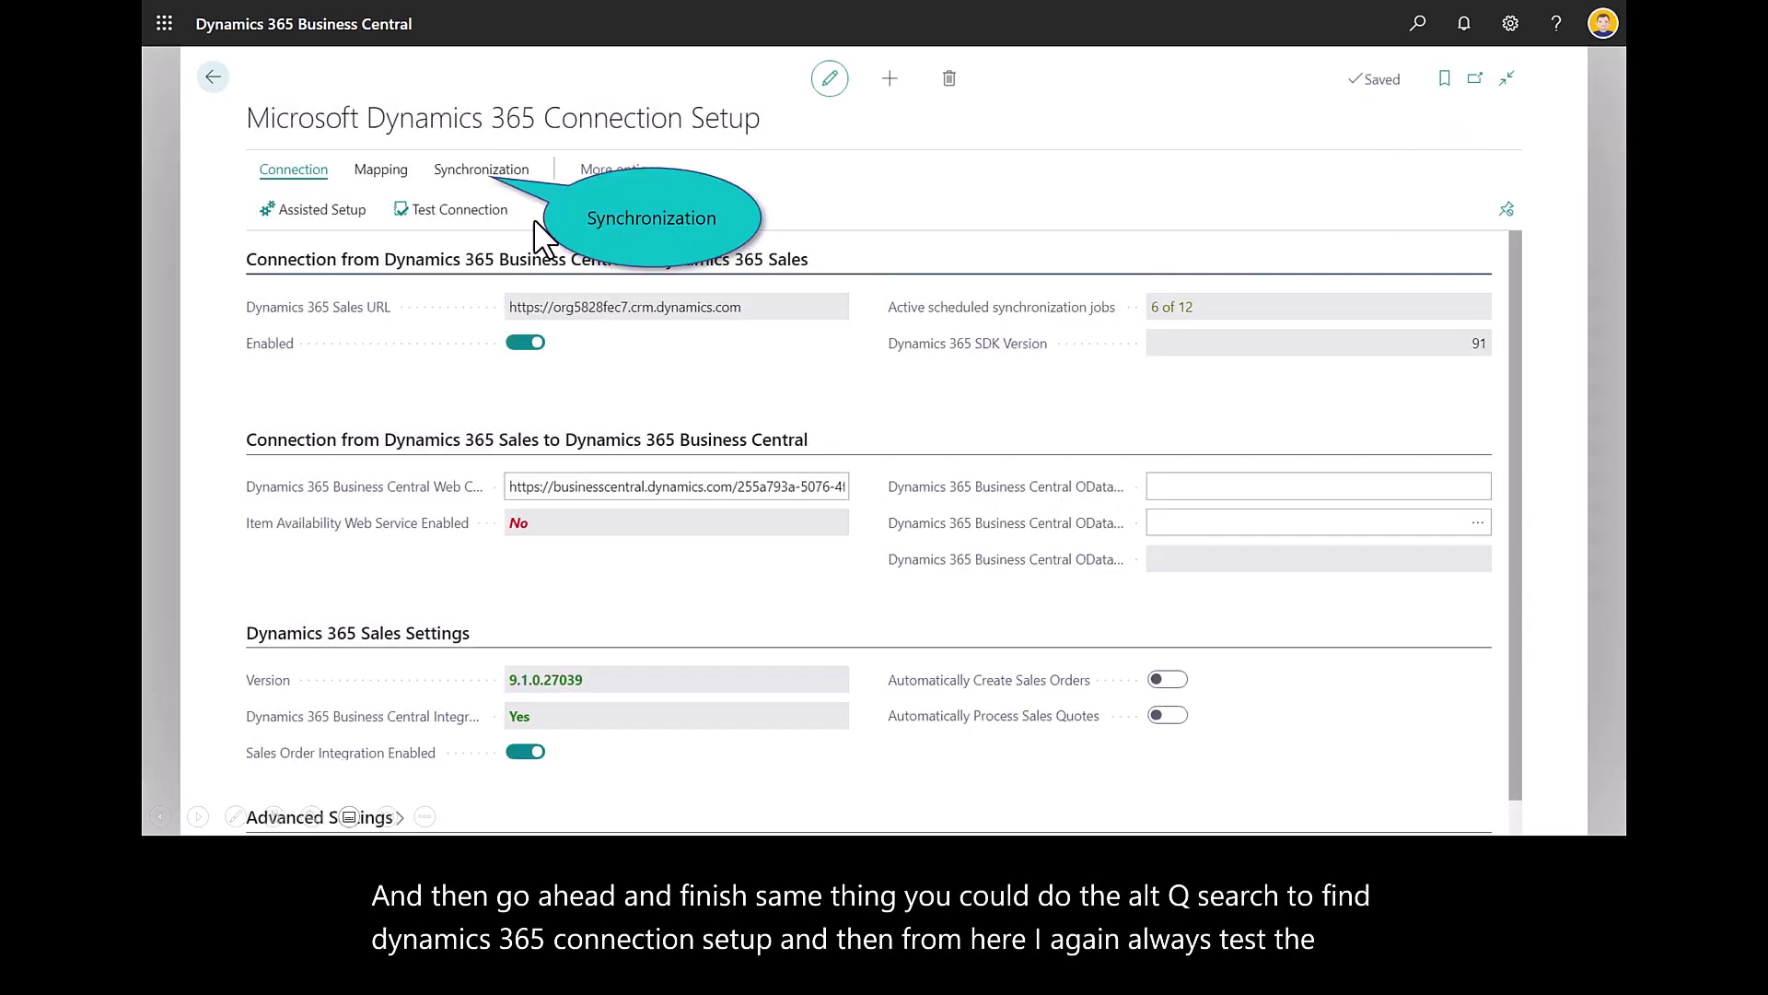
# Run a full synchronization, syncing all listed tables.
pyautogui.click(478, 172)
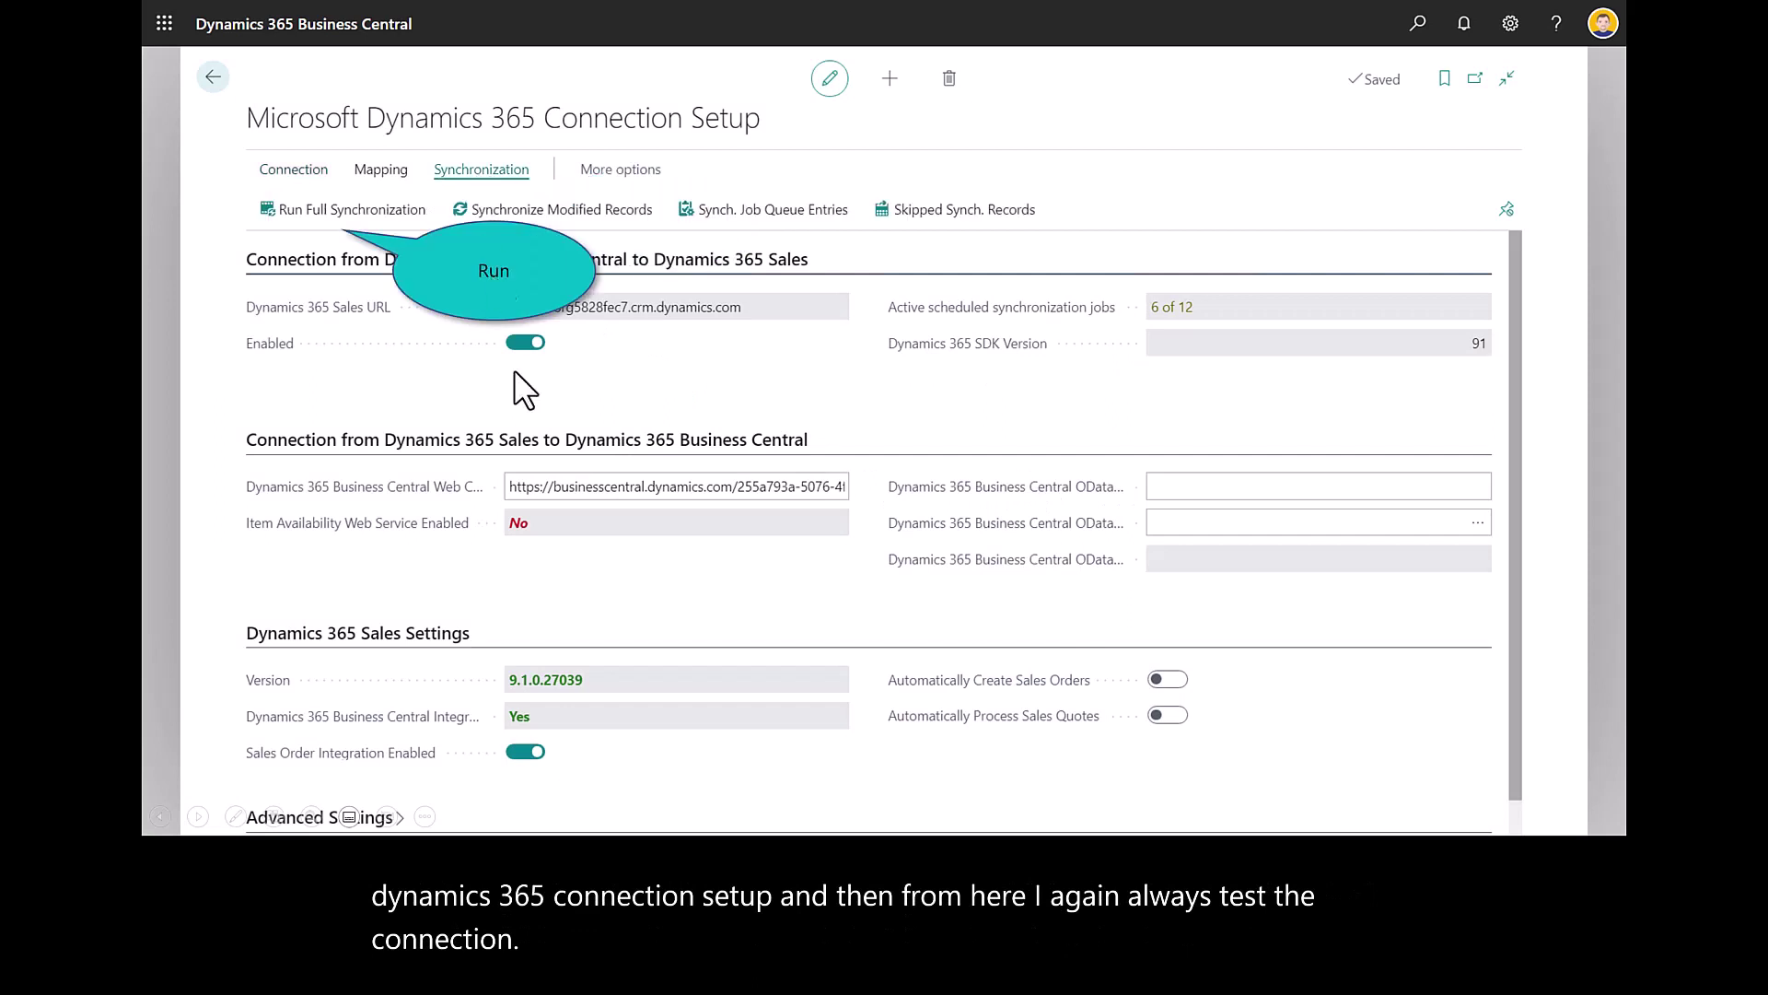
pyautogui.click(313, 212)
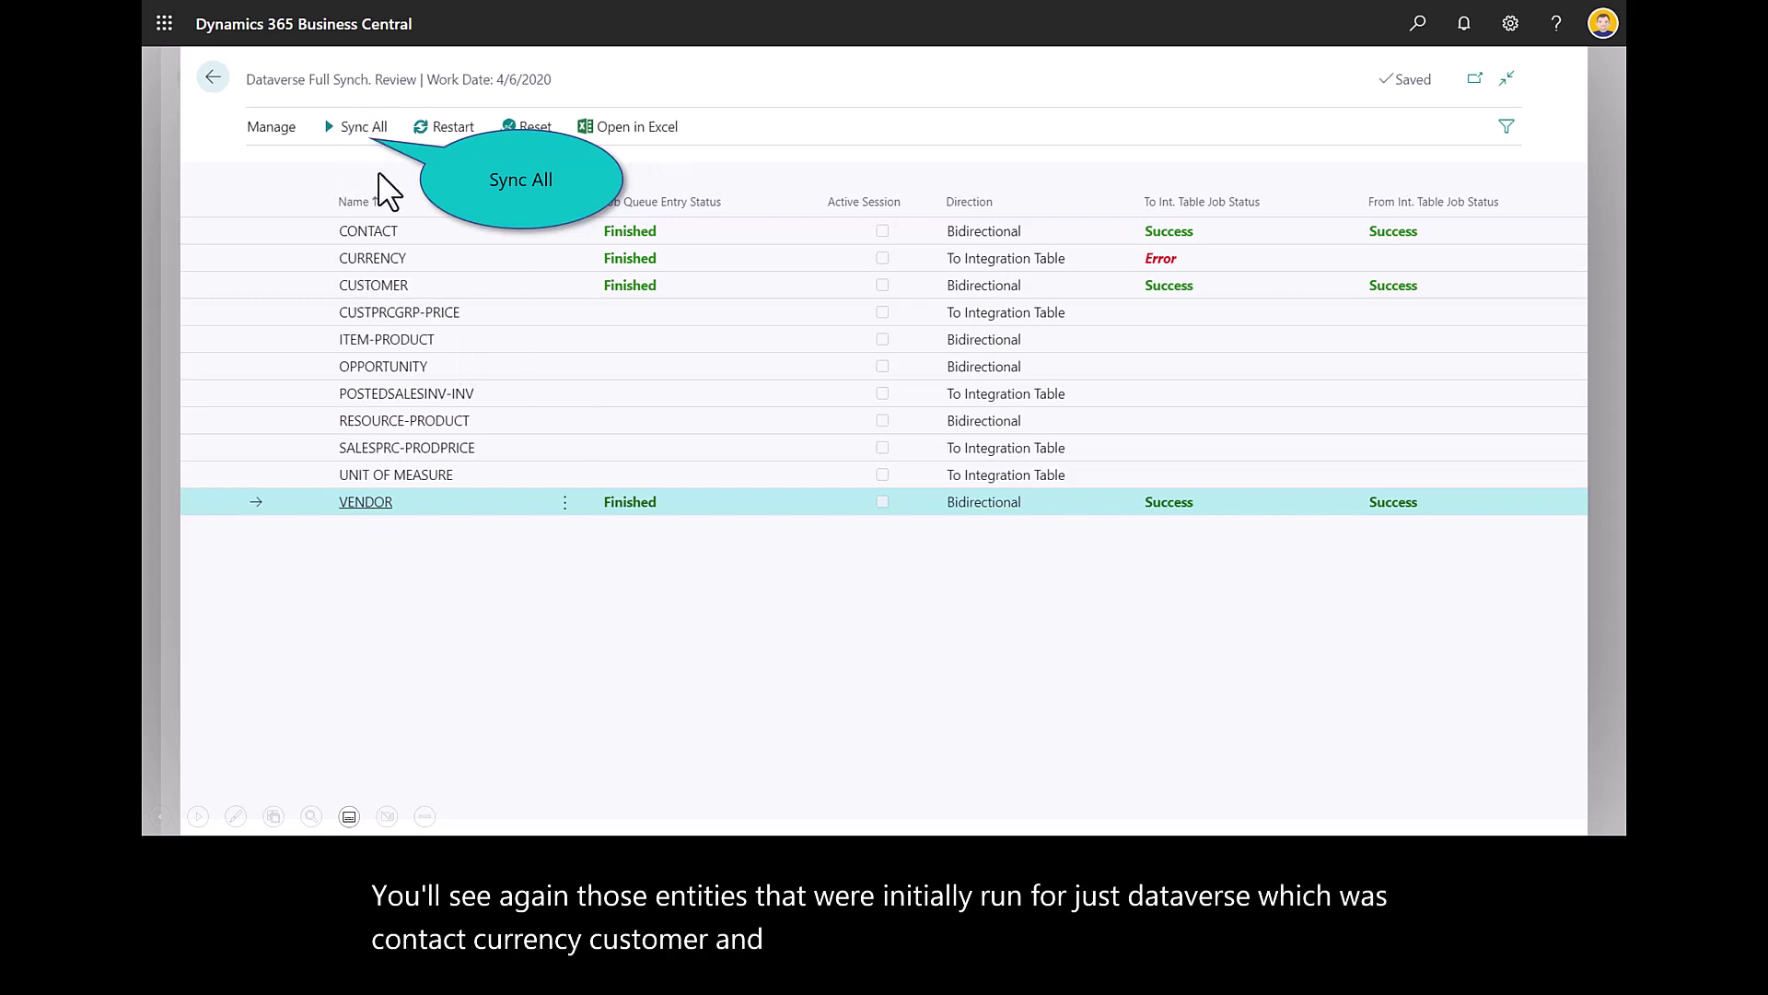
pyautogui.click(353, 129)
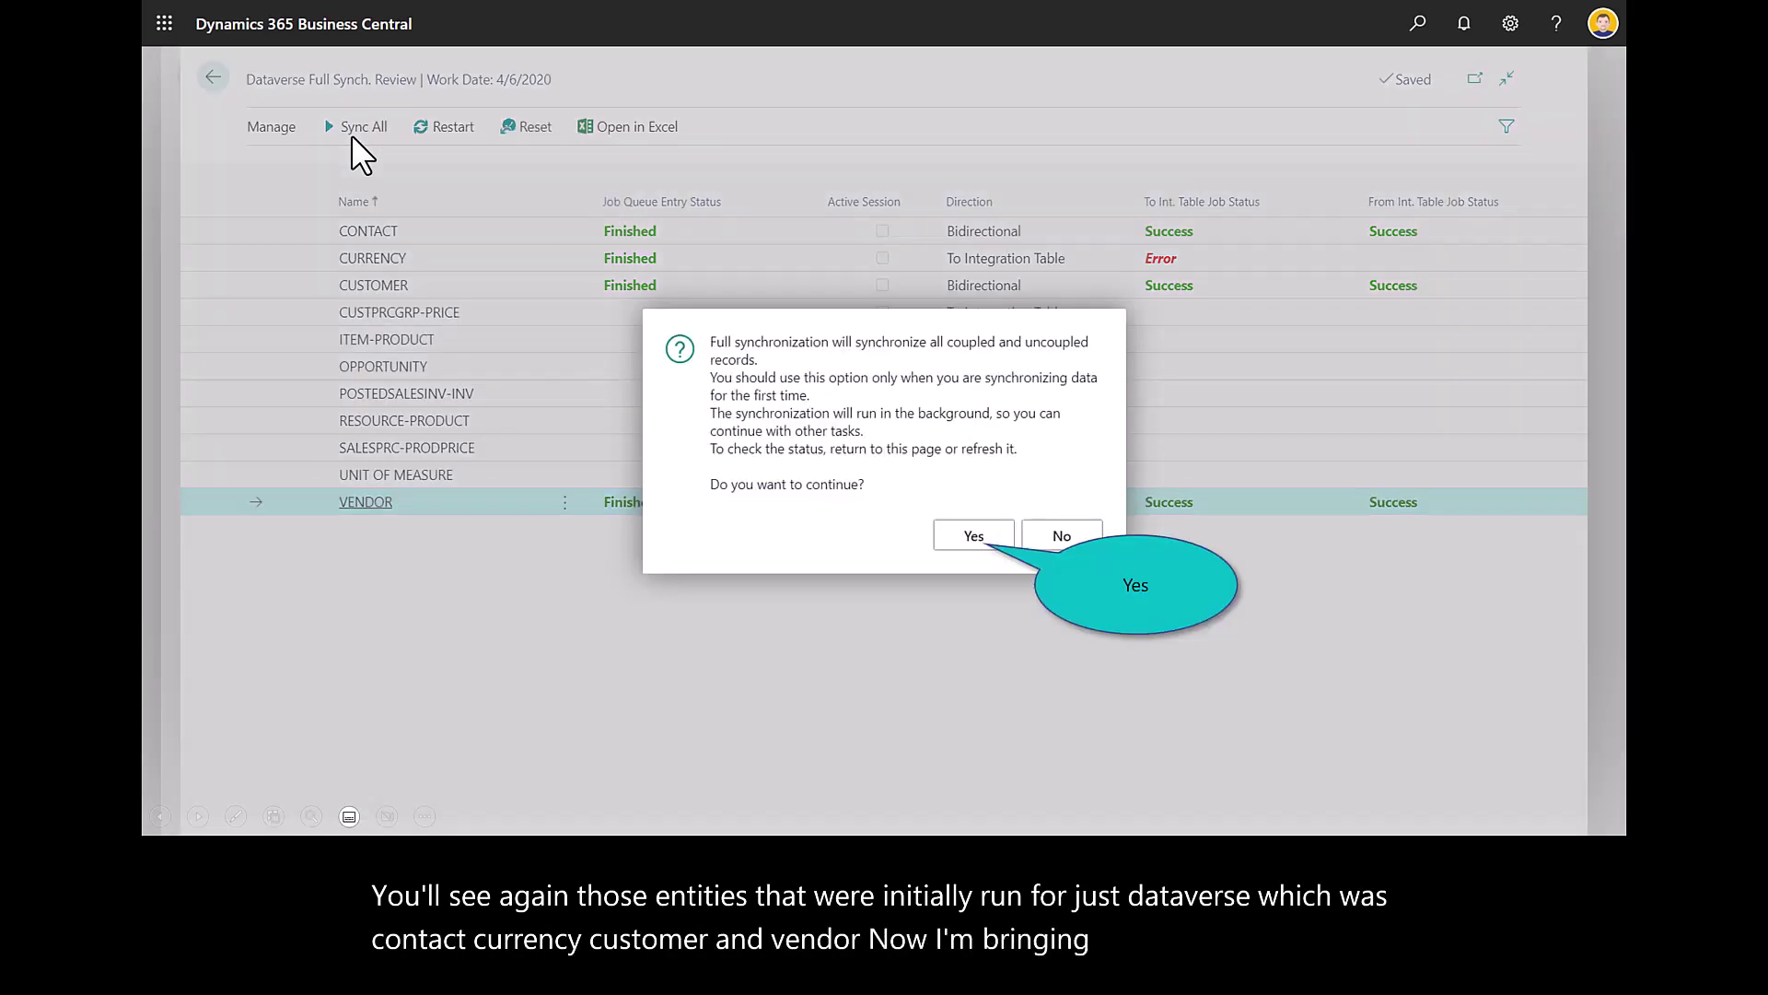
pyautogui.click(951, 533)
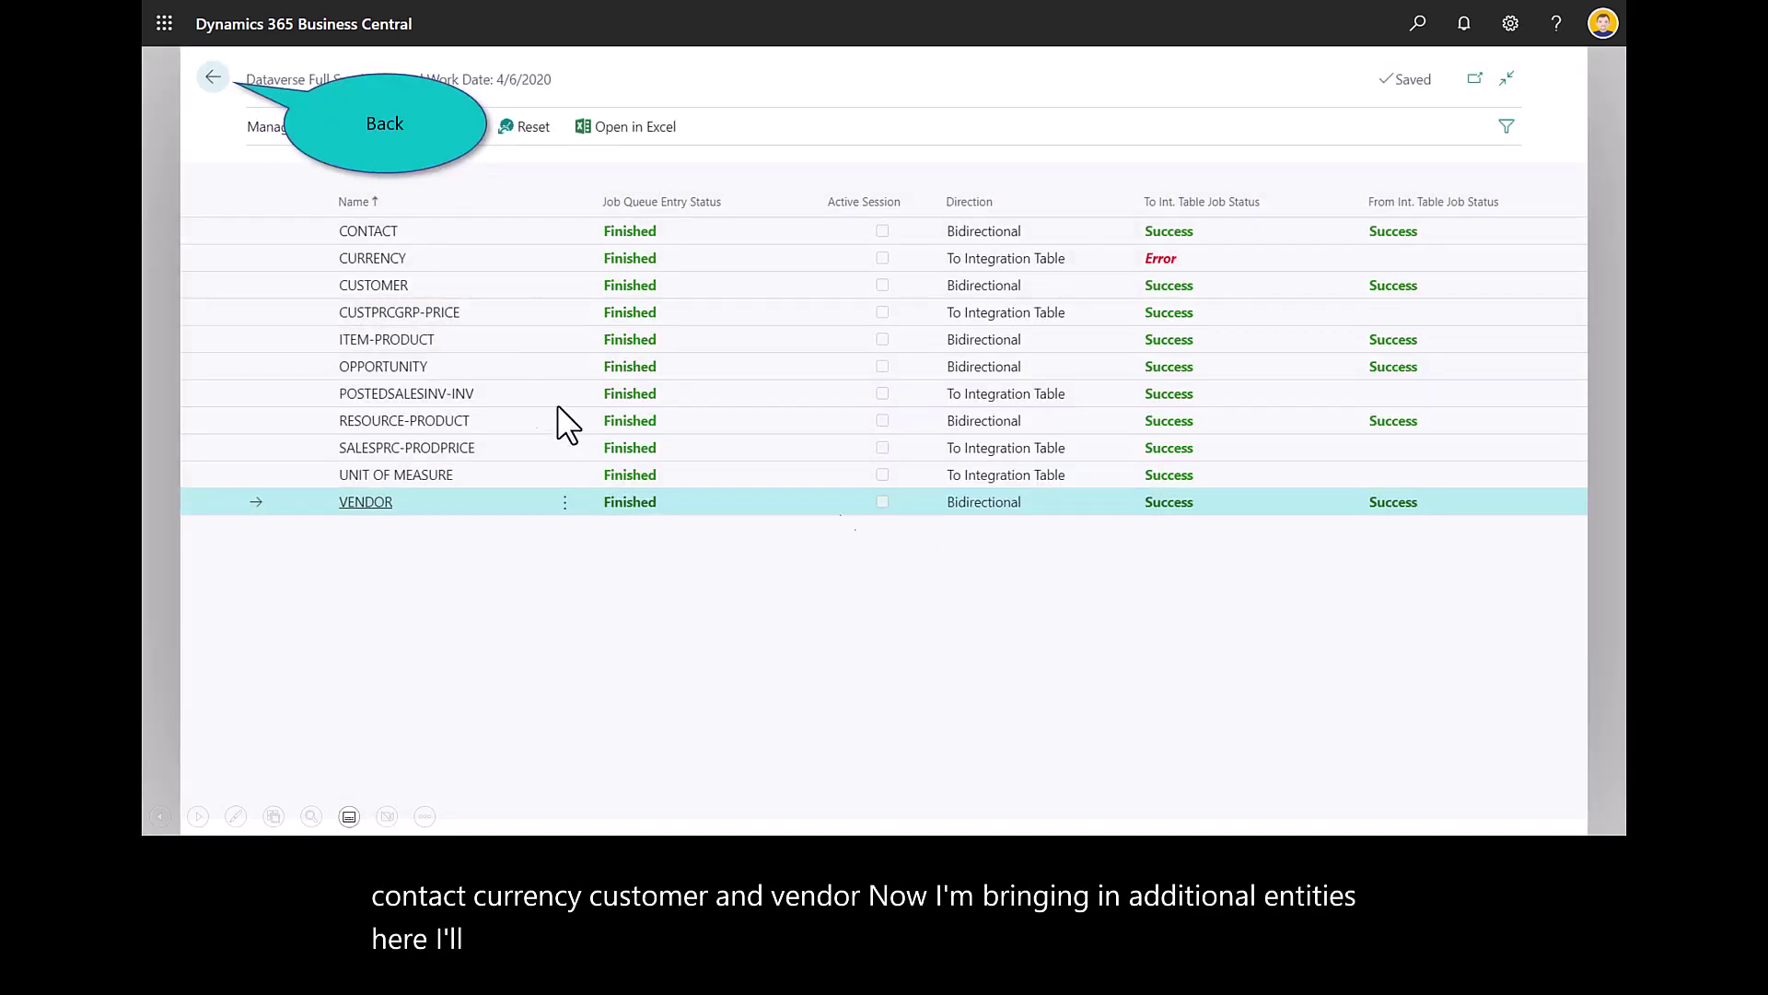
# Open Integration Table Mappings from the connection setup and view CONTACT's field mappings.
pyautogui.click(213, 78)
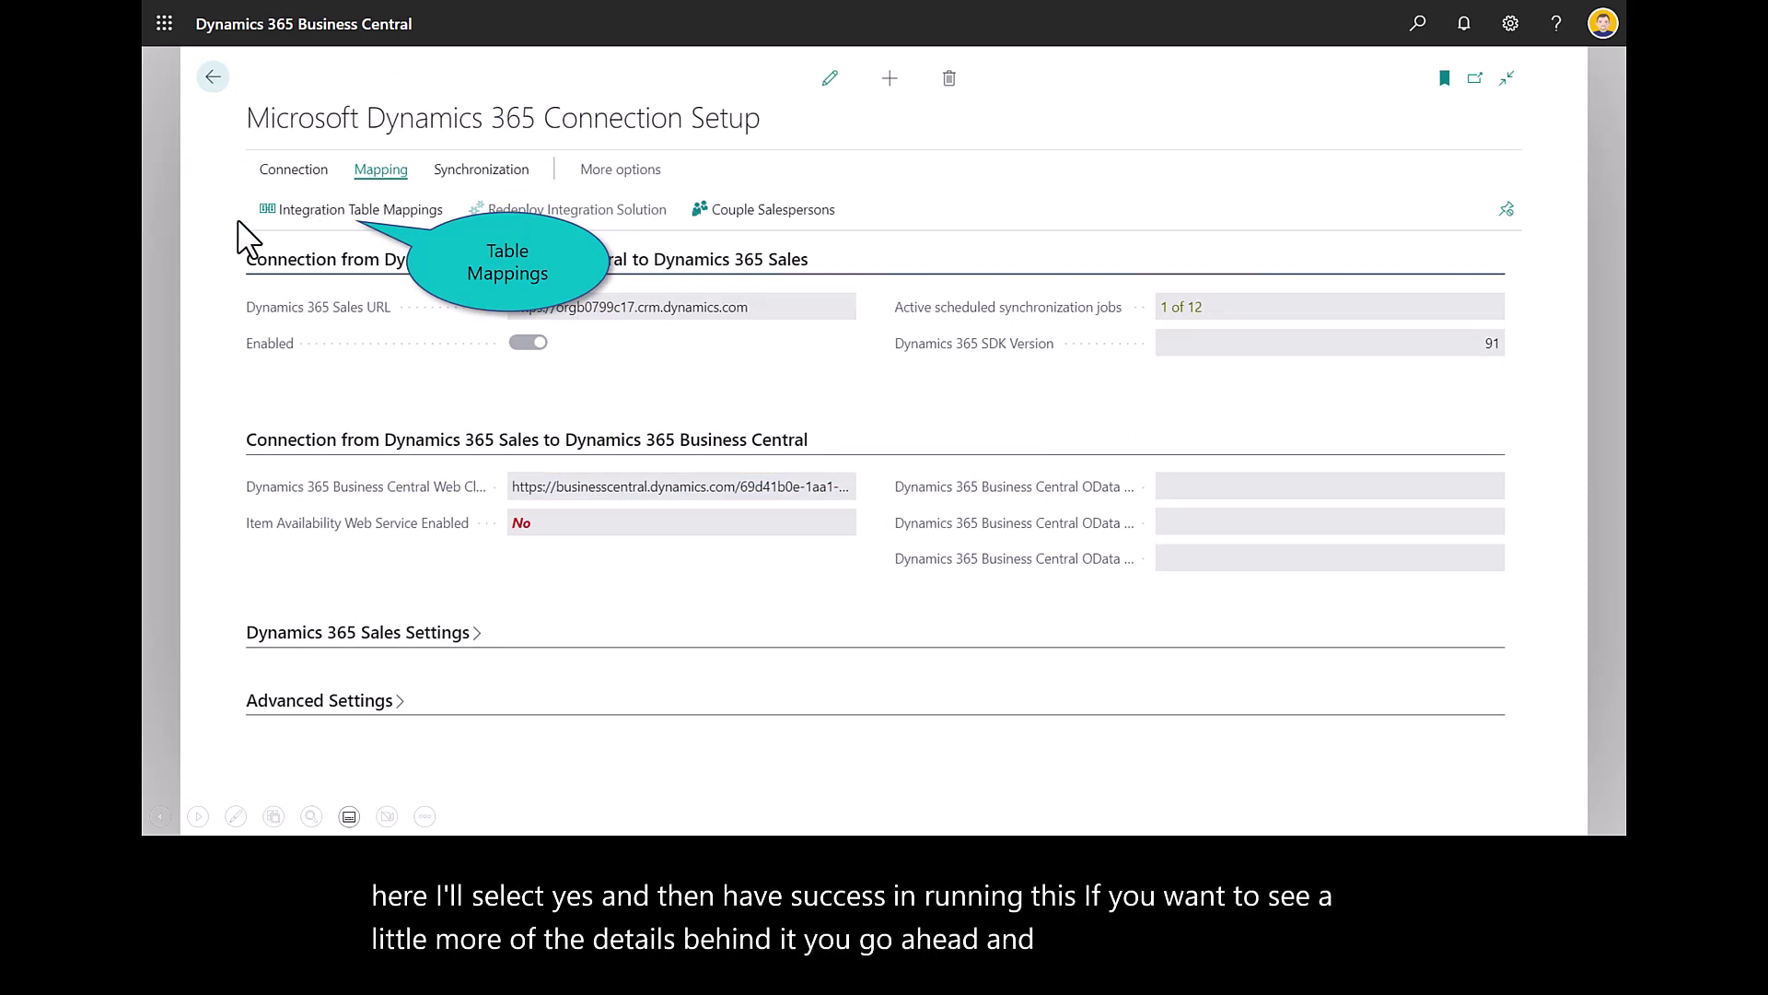
pyautogui.click(309, 214)
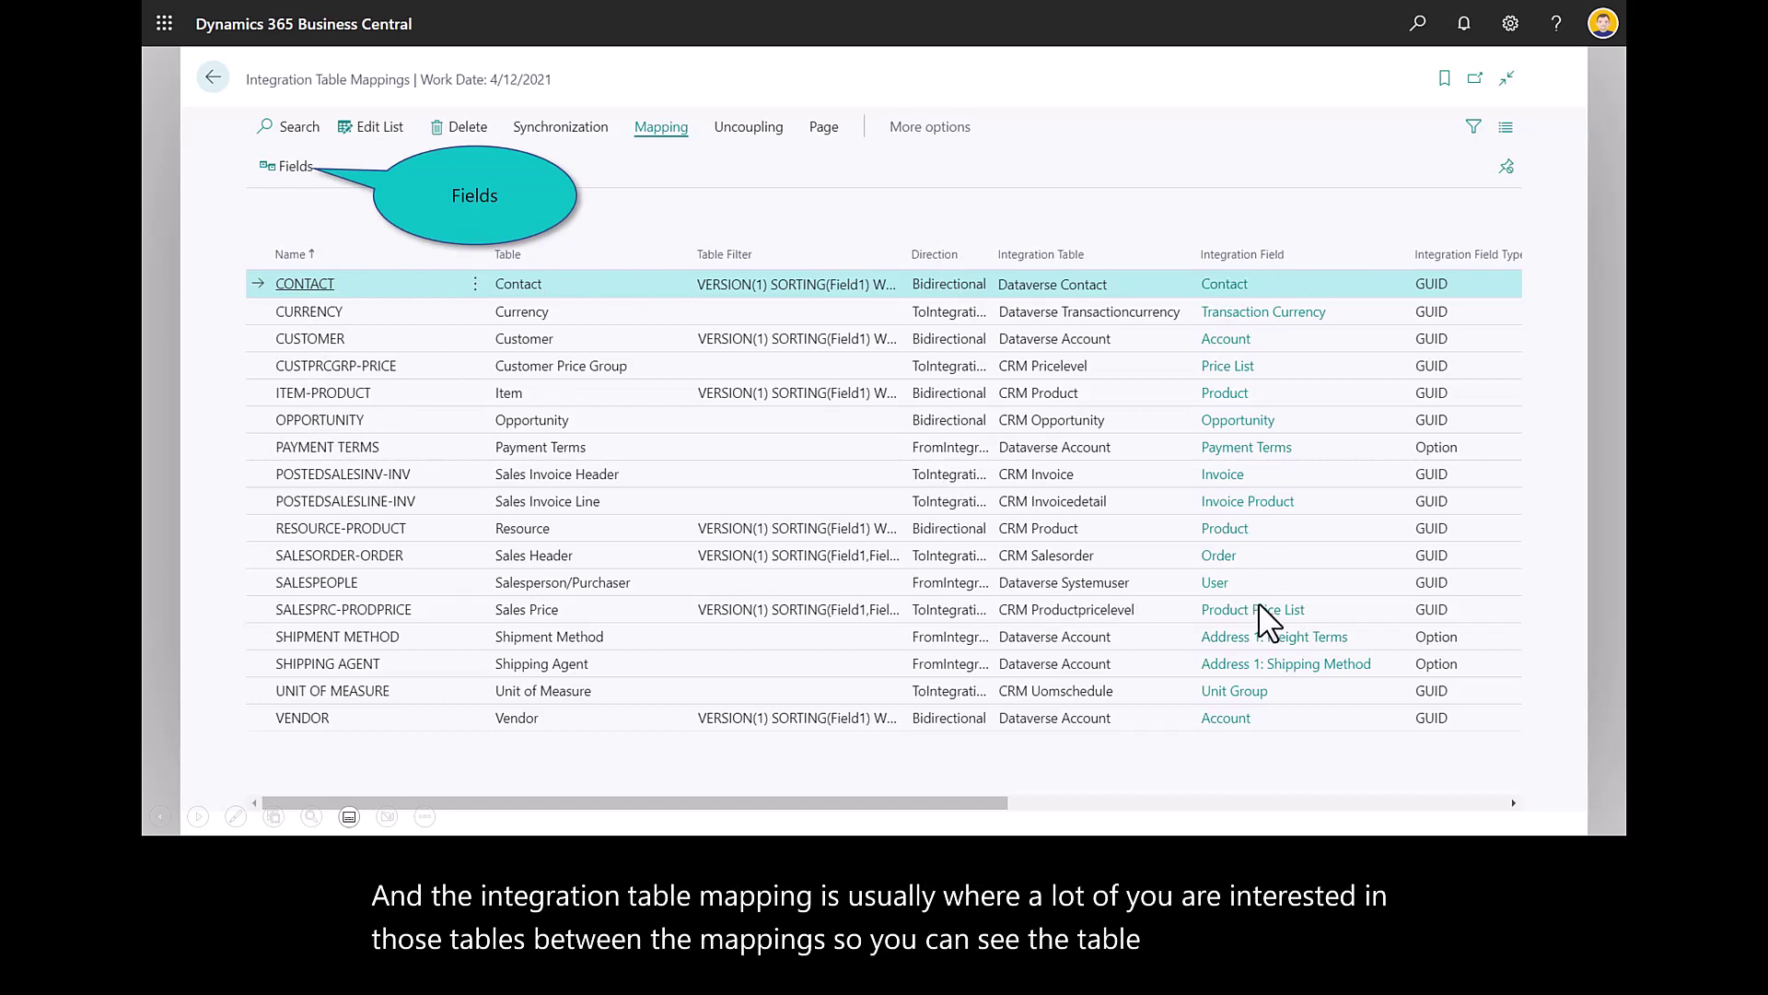
pyautogui.click(277, 166)
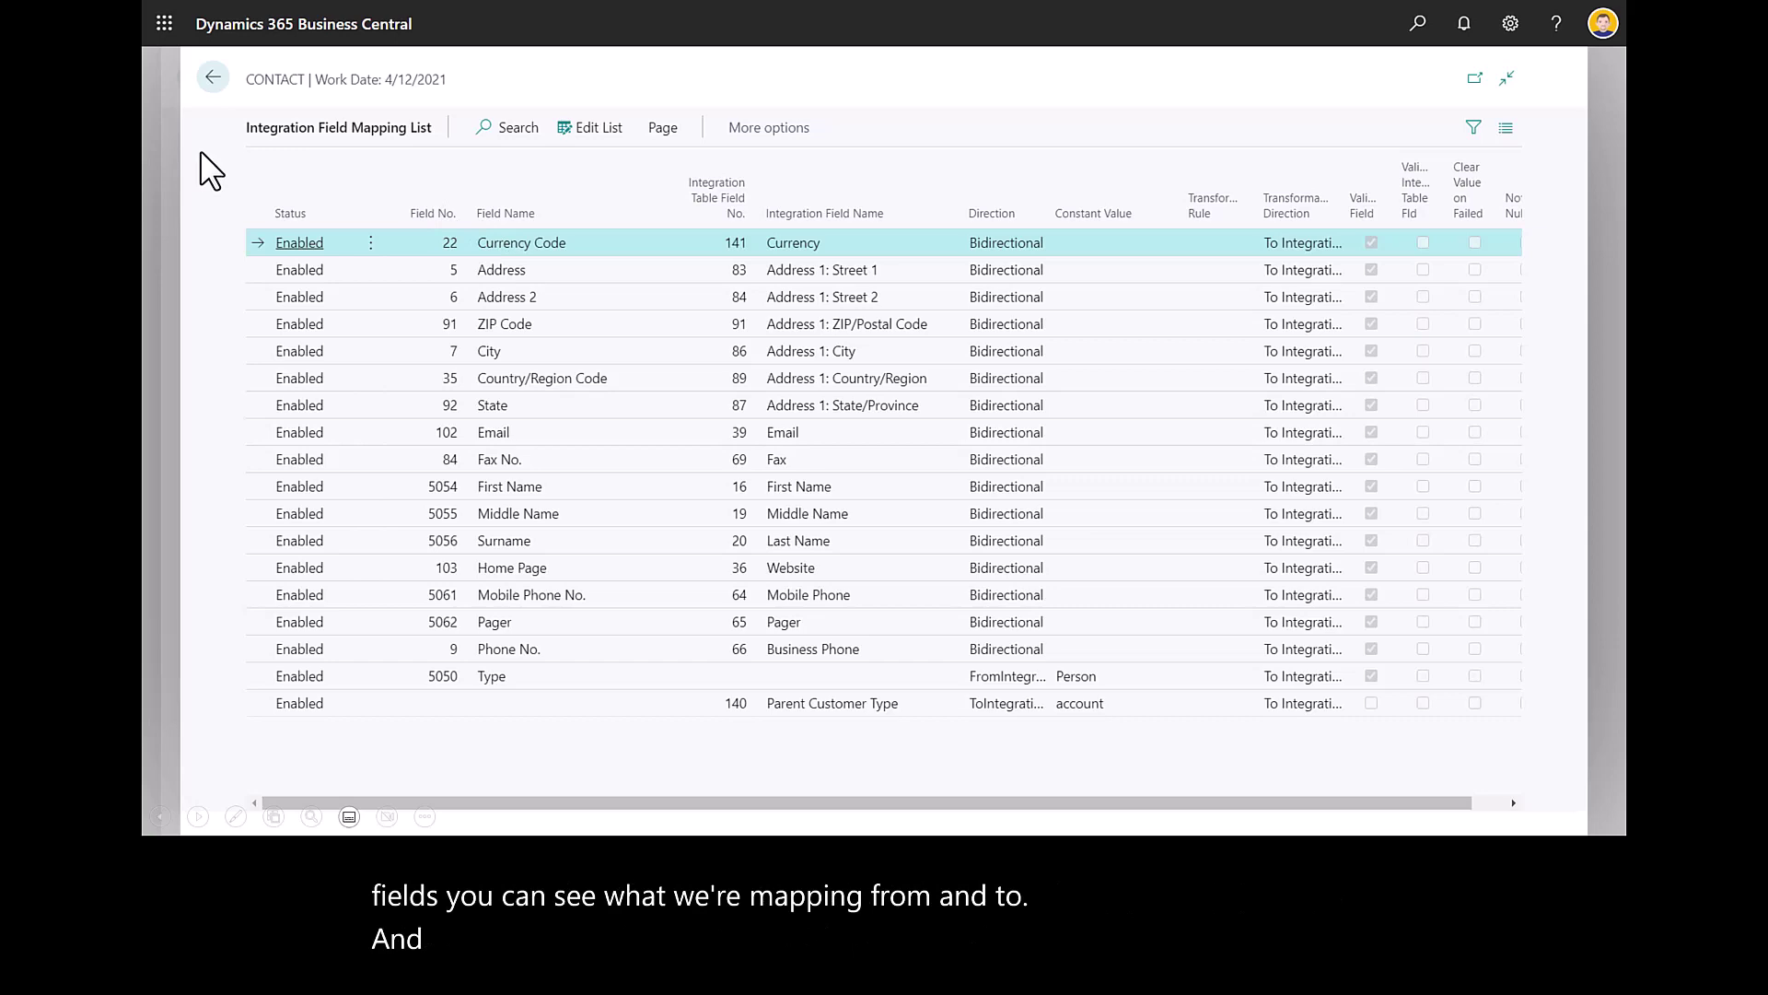
# Advance to the slide circling the Sales Representative and Quote to Cash tiles.
pyautogui.press('Right')
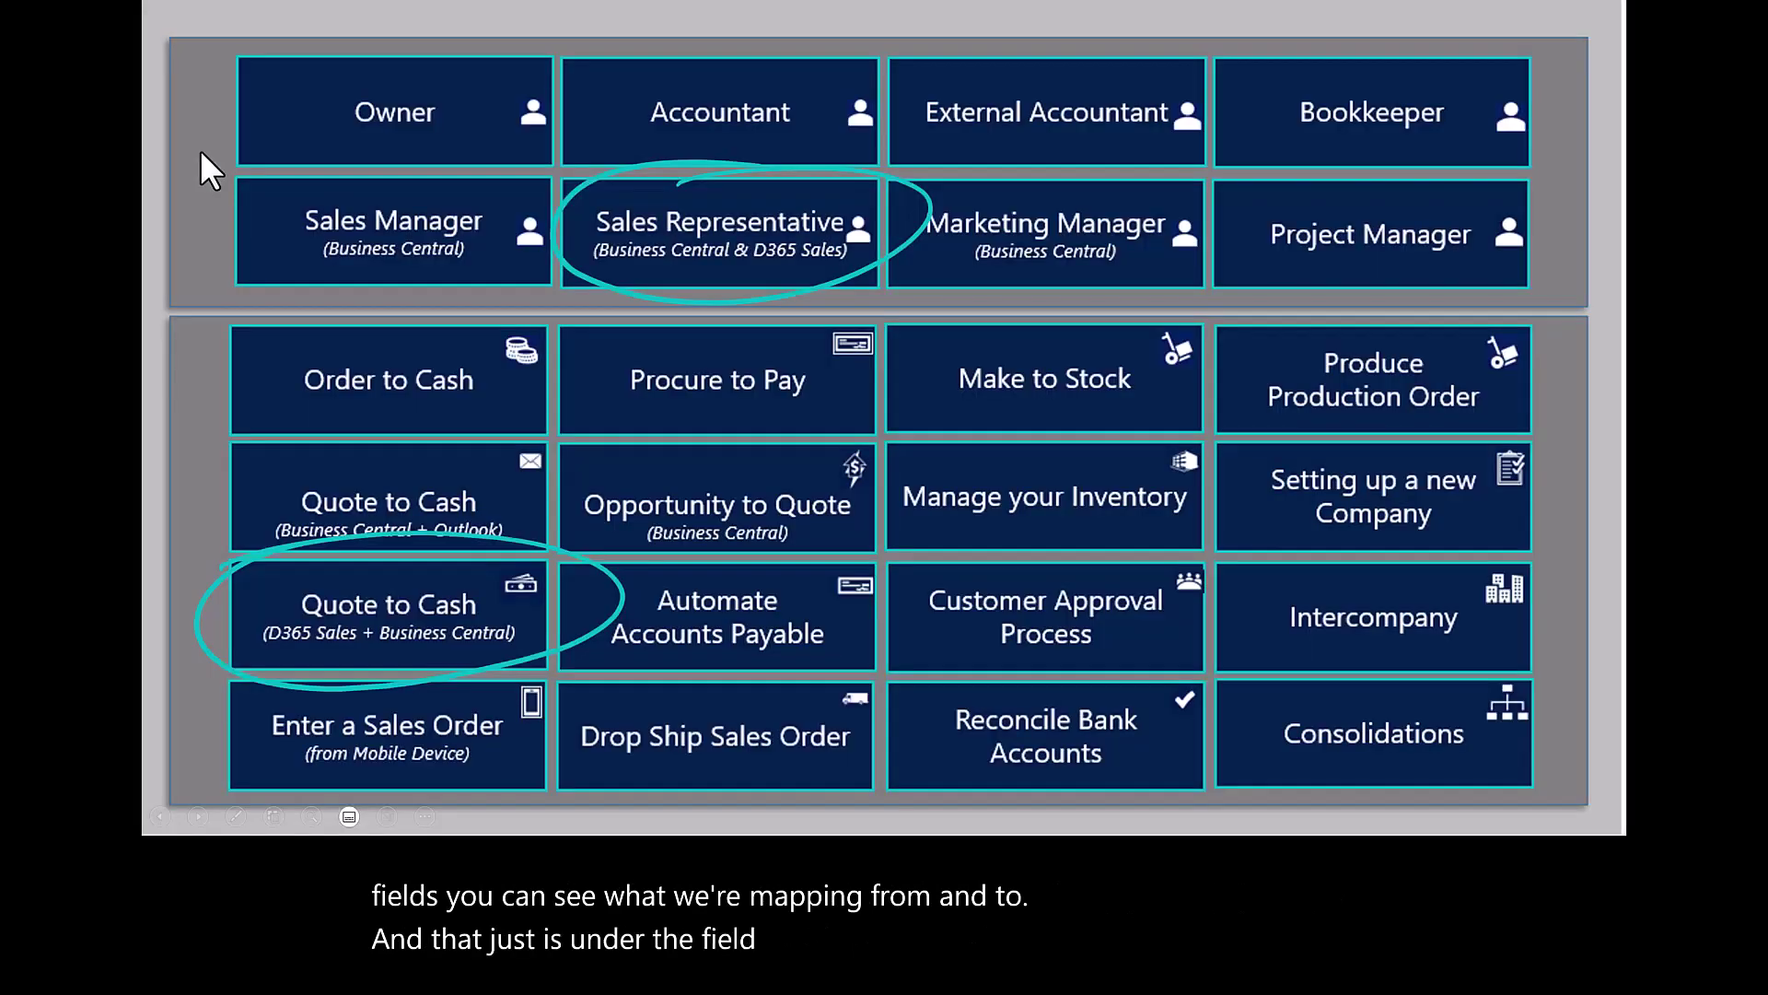